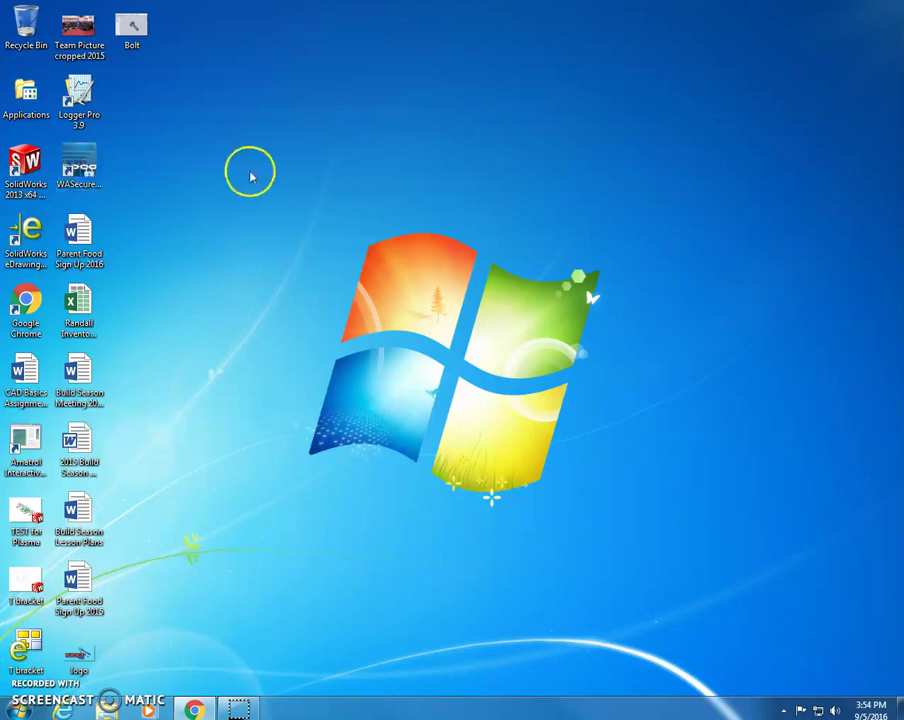
Step: Launch SolidWorks 2013, dismiss the journal file warning, and create a new assembly document
double_click(25, 163)
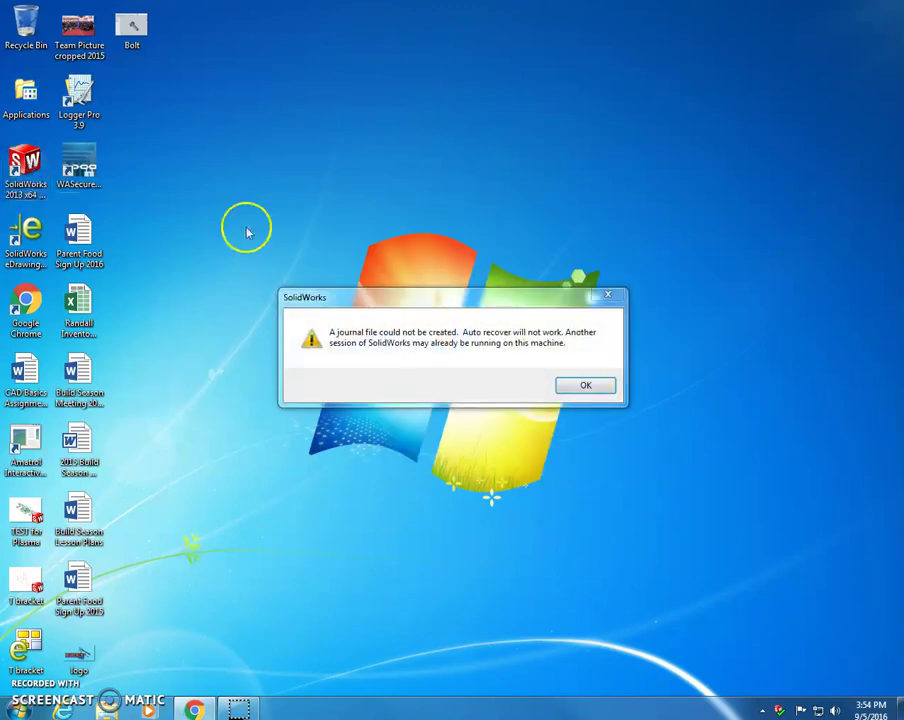
left_click(576, 385)
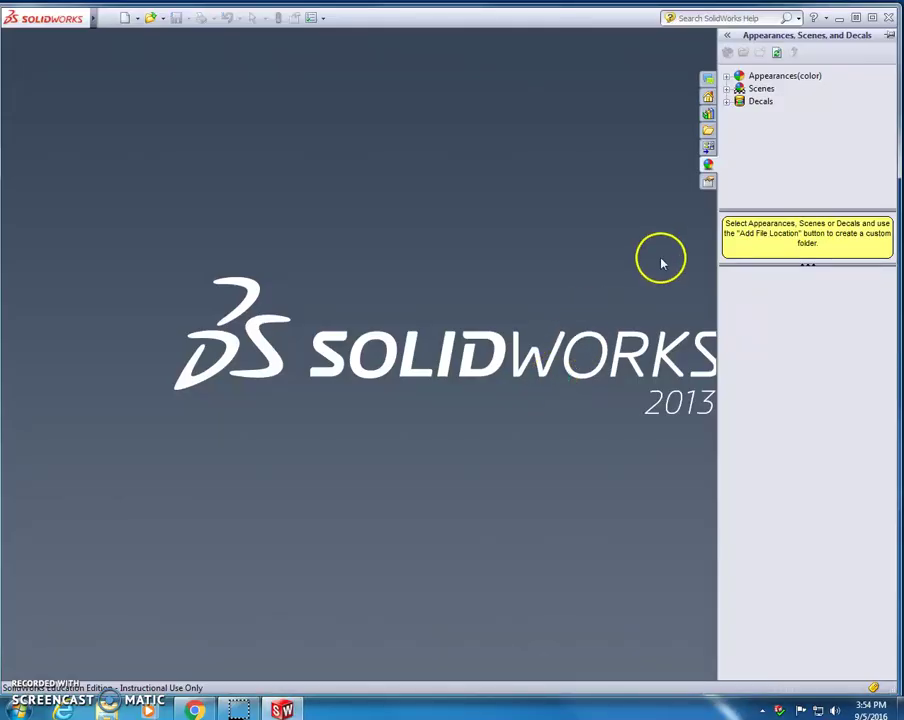
left_click(708, 96)
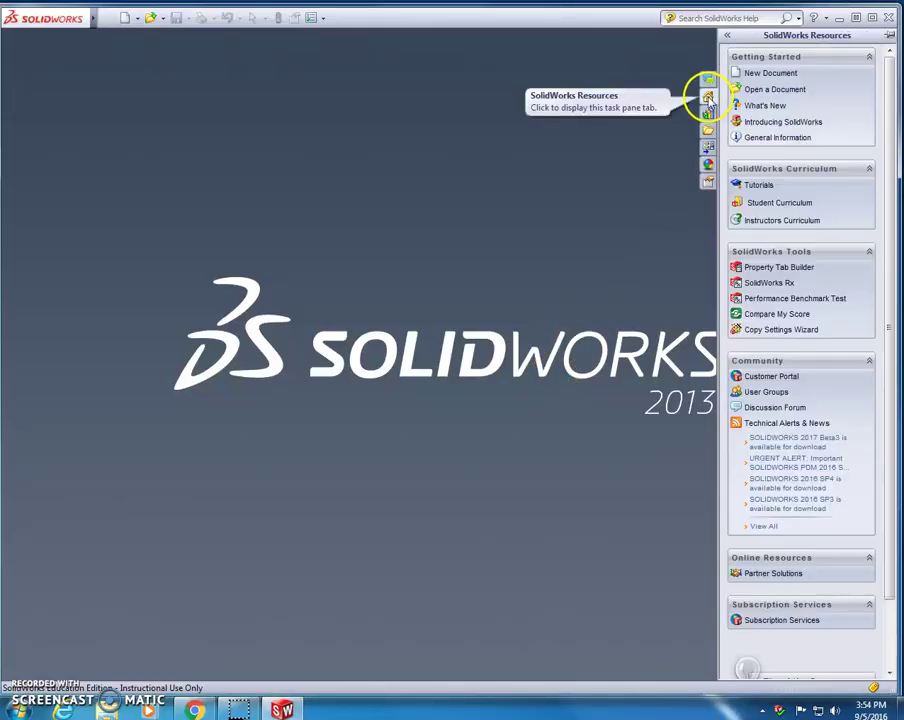
left_click(768, 73)
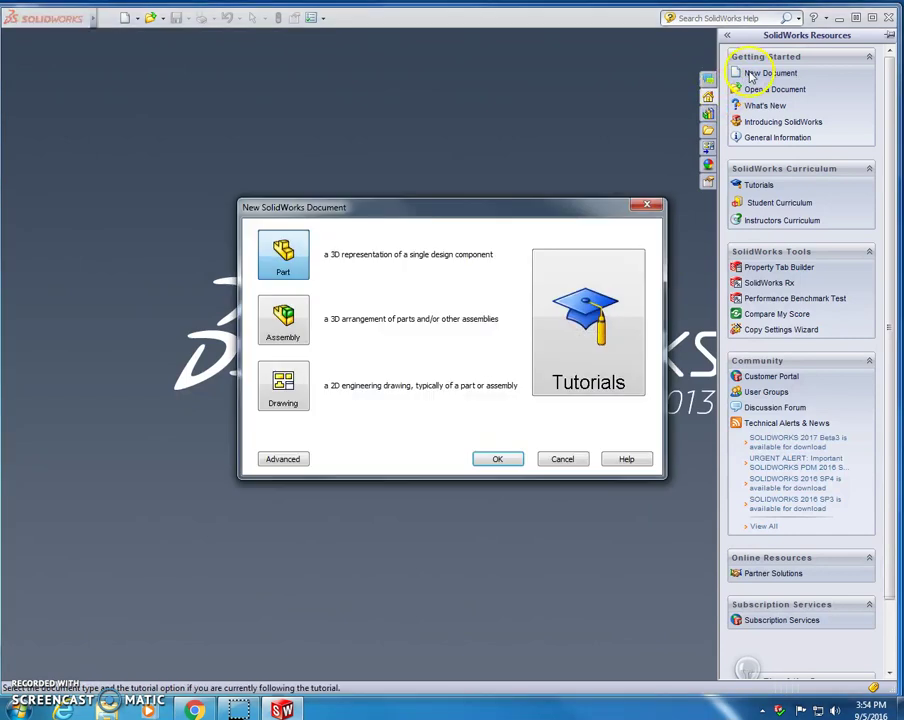
left_click(280, 316)
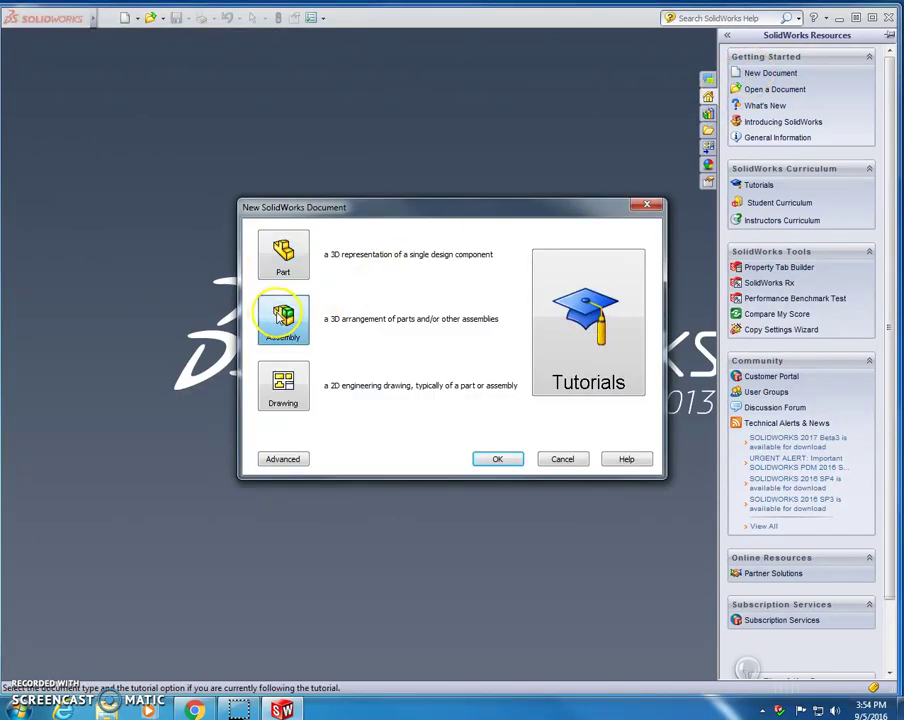
left_click(498, 459)
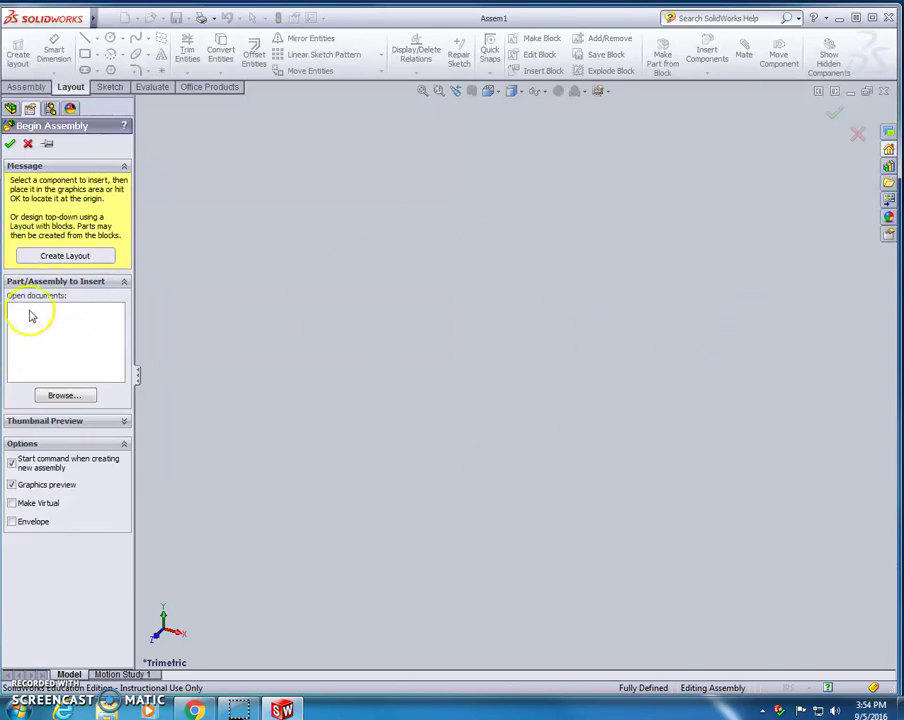
Step: Insert the Block part from the Screencasts folder and place it in the graphics area as the assembly's first component
left_click(59, 396)
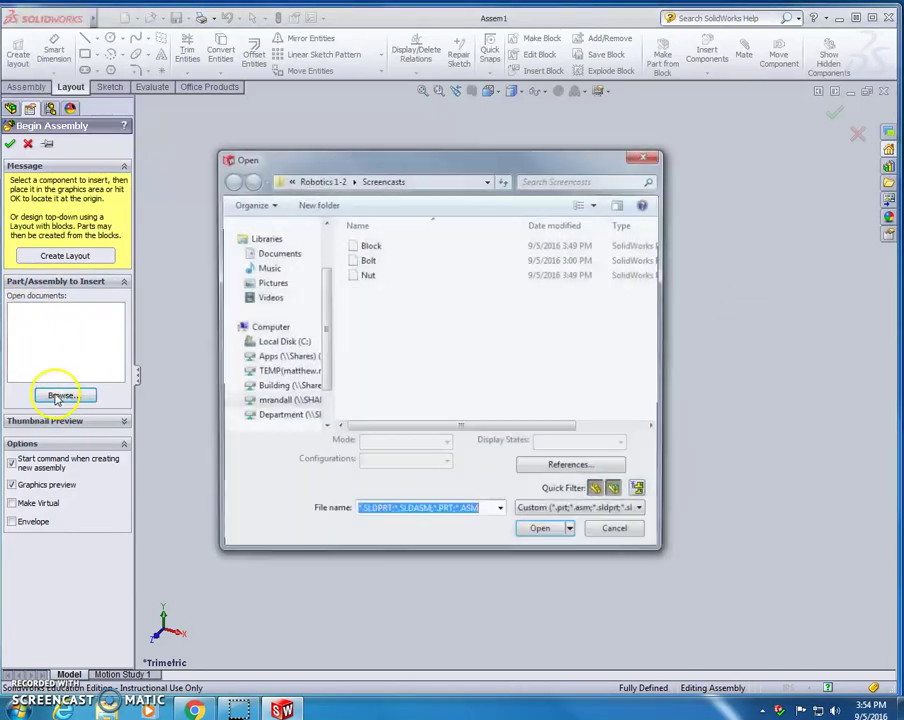
left_click(368, 246)
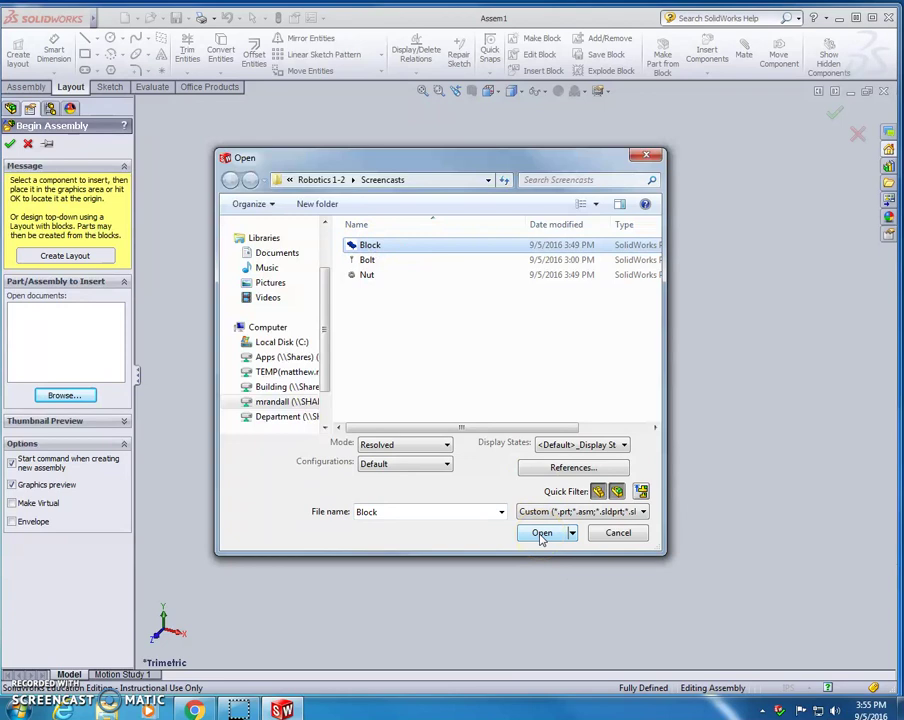
left_click(541, 533)
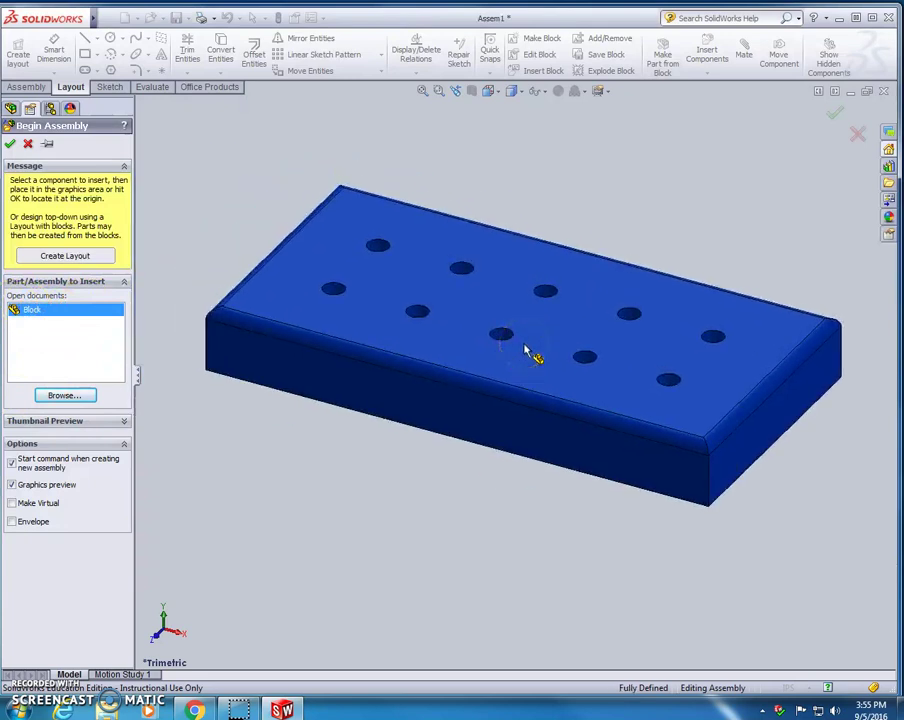
left_click(524, 348)
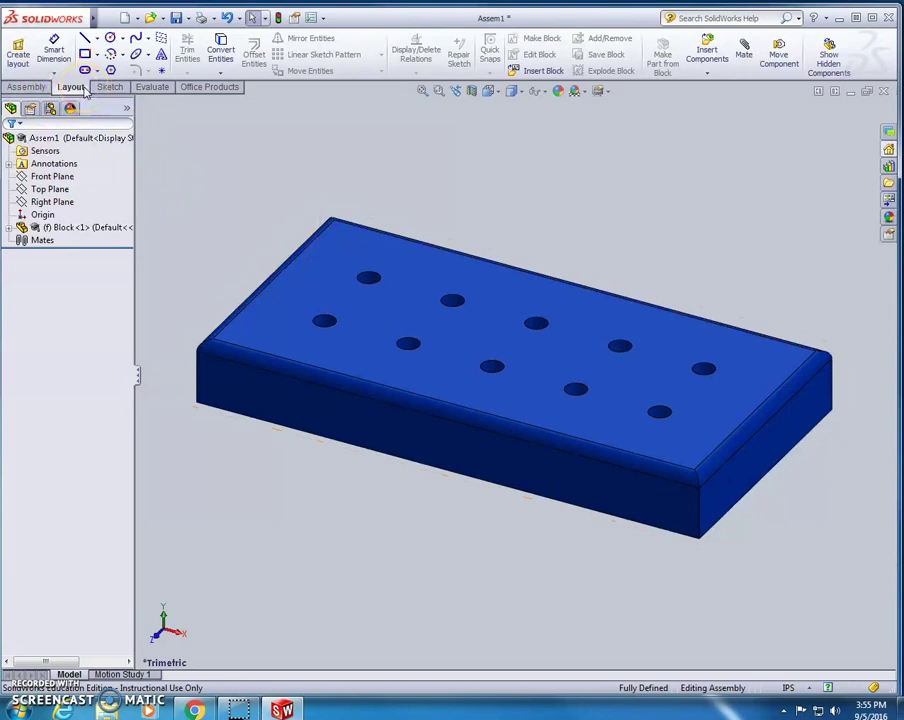
Step: Insert the Bolt part with the insert command kept open and place three copies near the holes at one end of the block
left_click(27, 87)
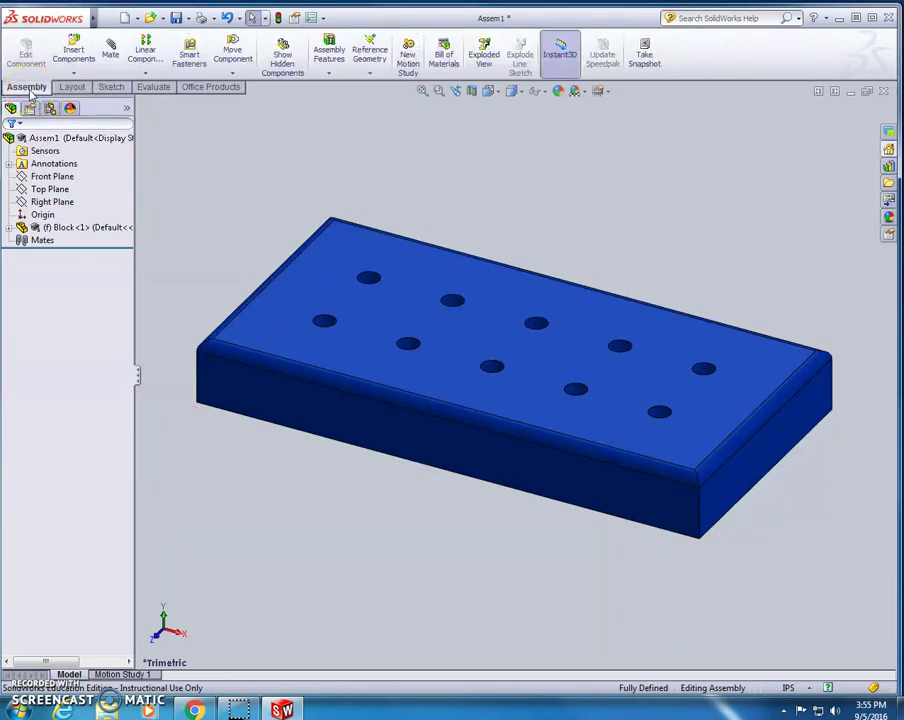
left_click(73, 52)
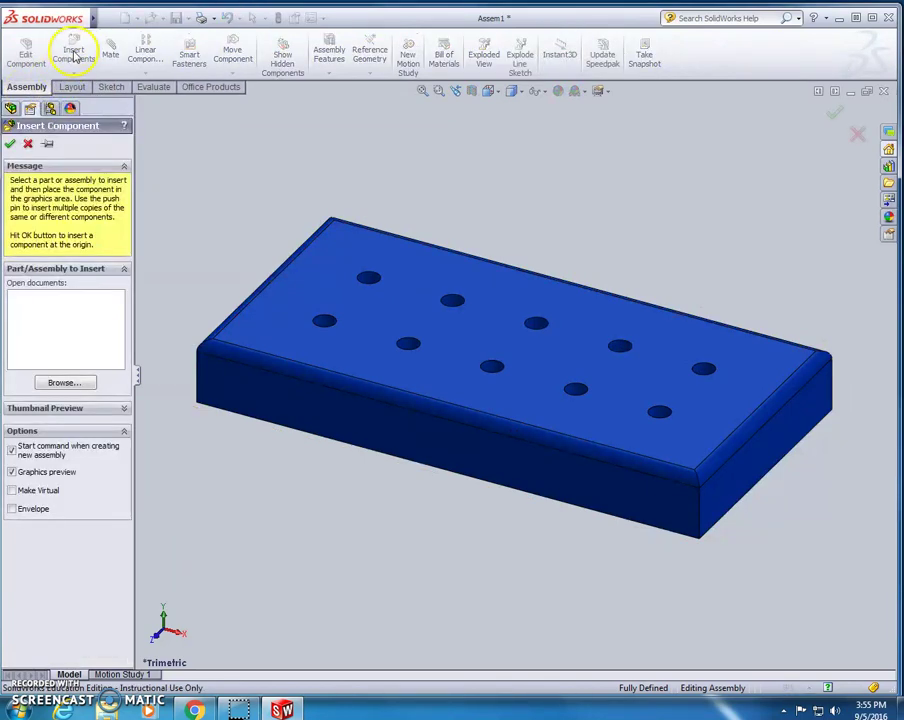
left_click(64, 383)
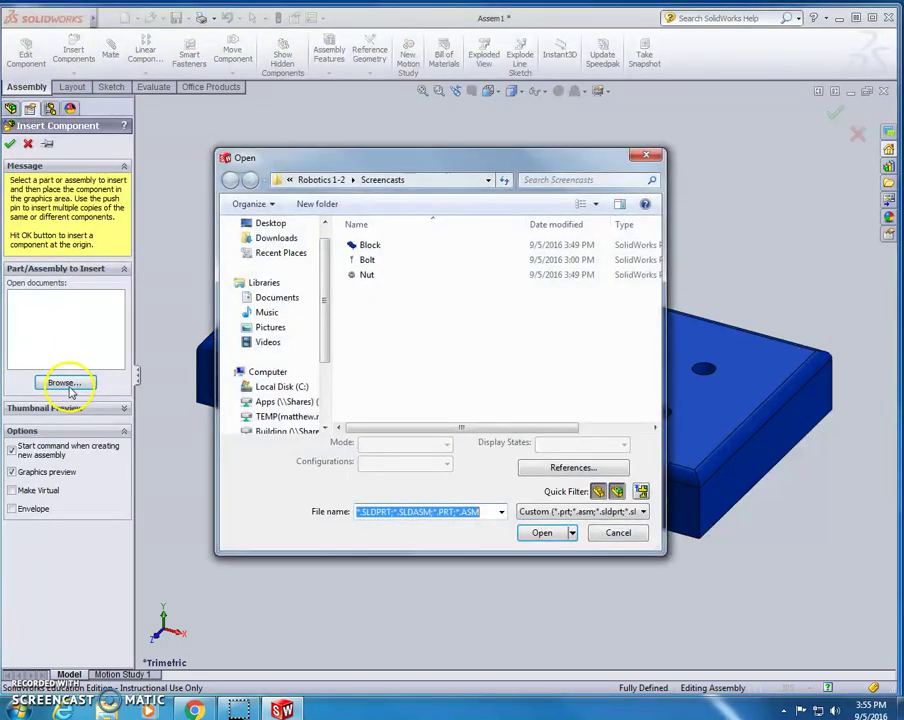
left_click(369, 262)
left_click(538, 532)
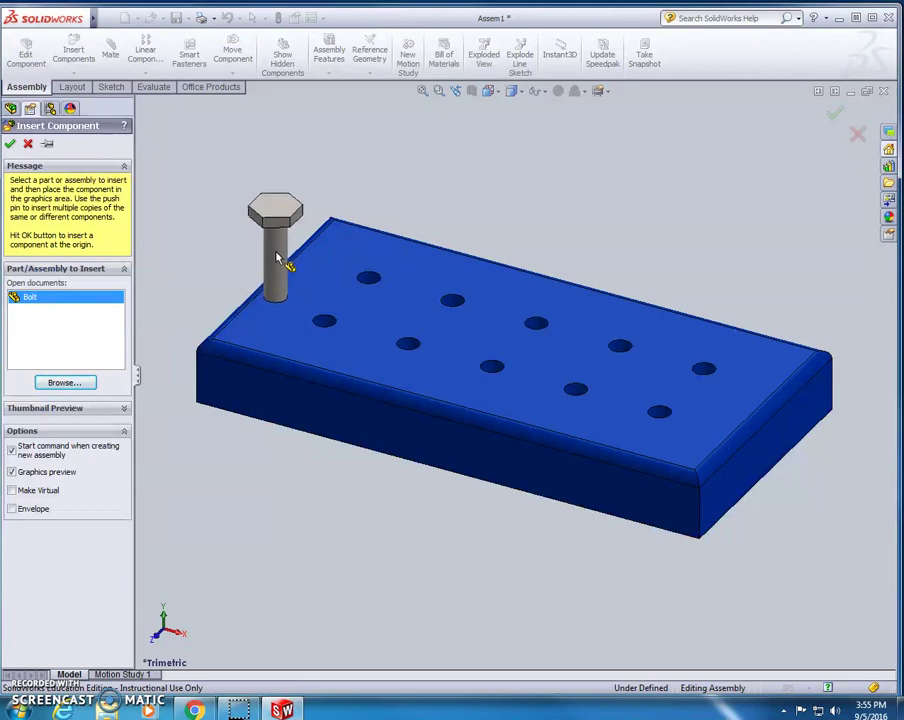
left_click(47, 144)
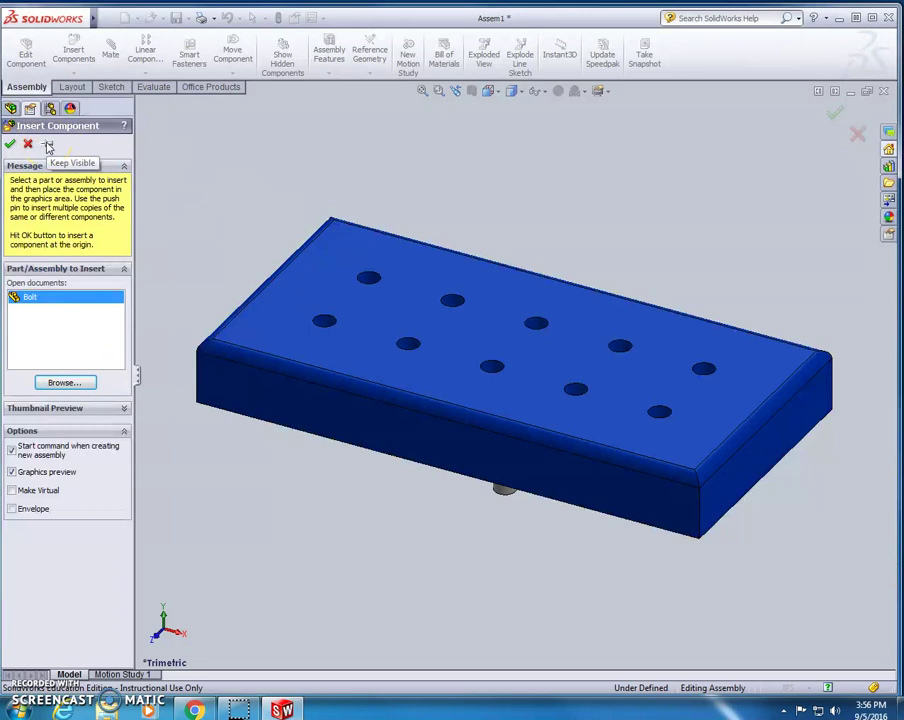
left_click(48, 147)
left_click(294, 264)
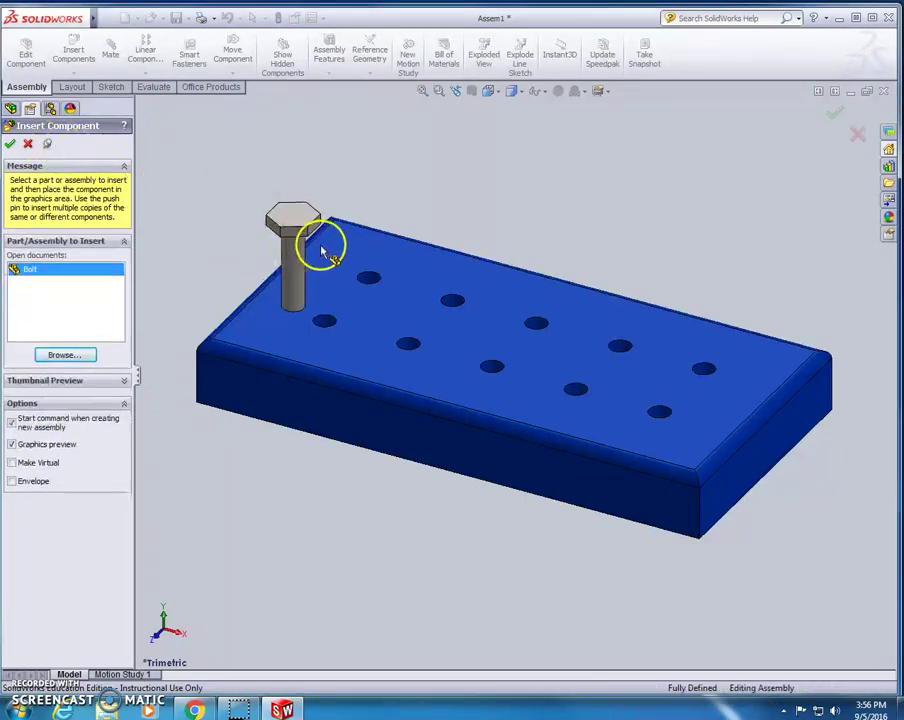
left_click(348, 232)
left_click(436, 248)
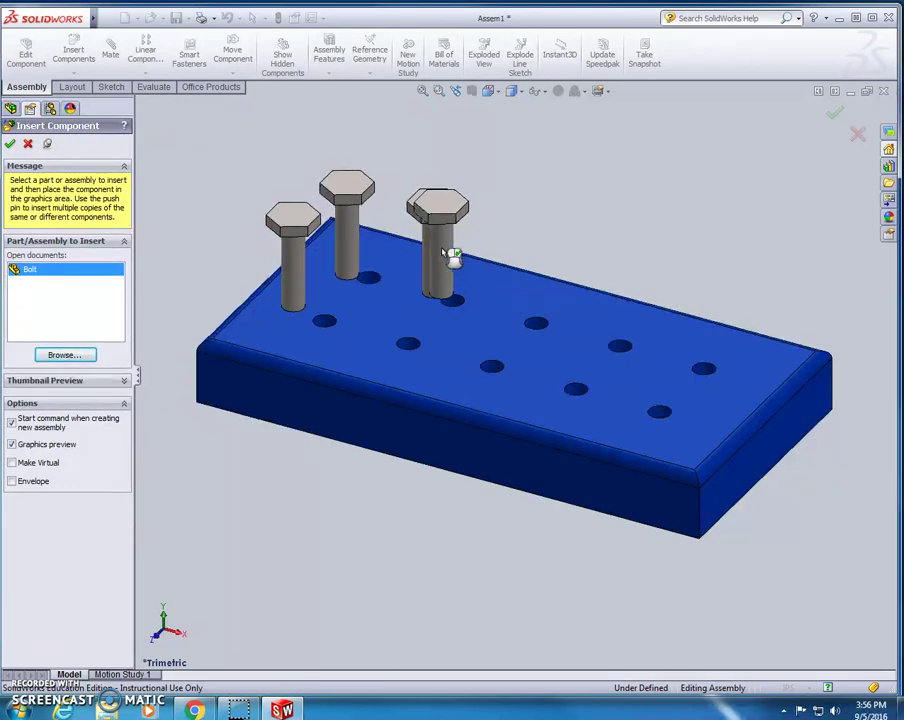
key("Escape")
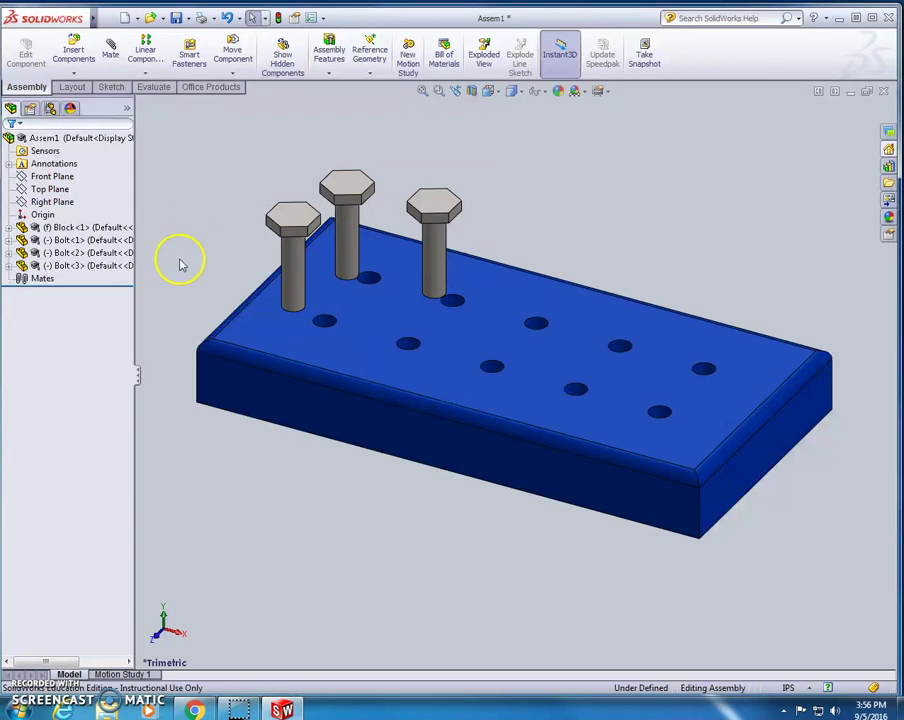
Step: Add a concentric mate between the nearest bolt's shank and the end hole of the block's front row, and slide the bolt down its axis
middle_click_drag(178, 272, 212, 245)
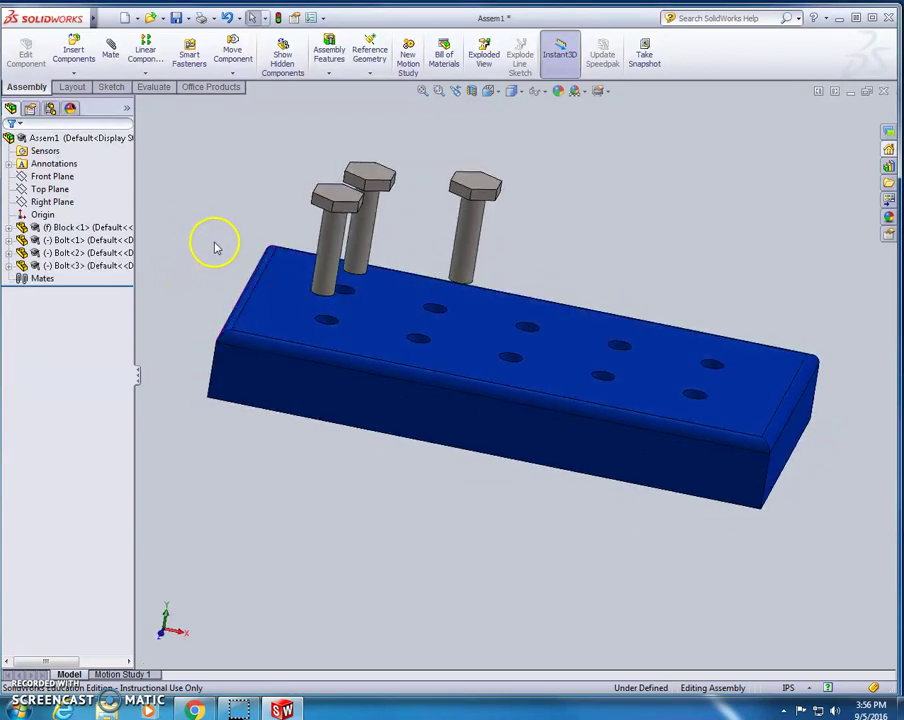
left_click(110, 47)
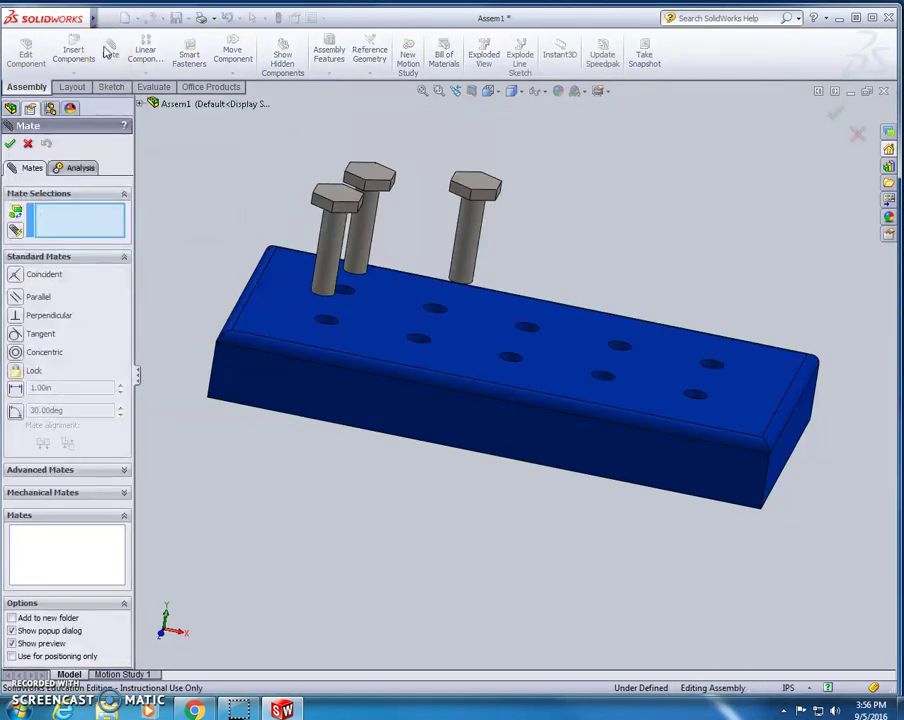
mouse_move(640, 250)
middle_mouse_down()
mouse_move(606, 206)
mouse_move(592, 234)
mouse_move(632, 248)
middle_mouse_up()
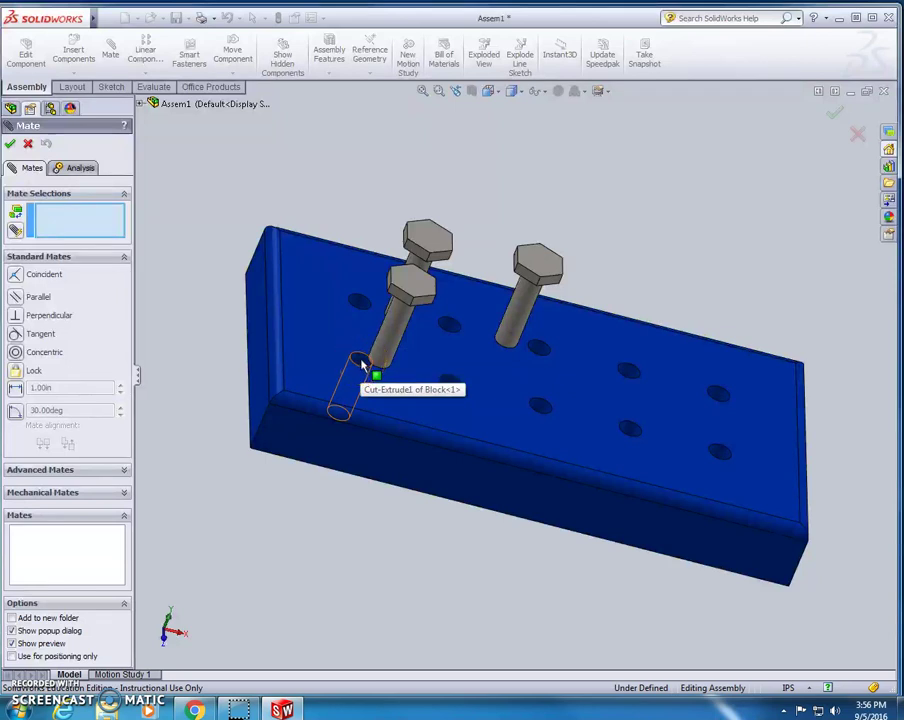
middle_click_drag(324, 480, 478, 278)
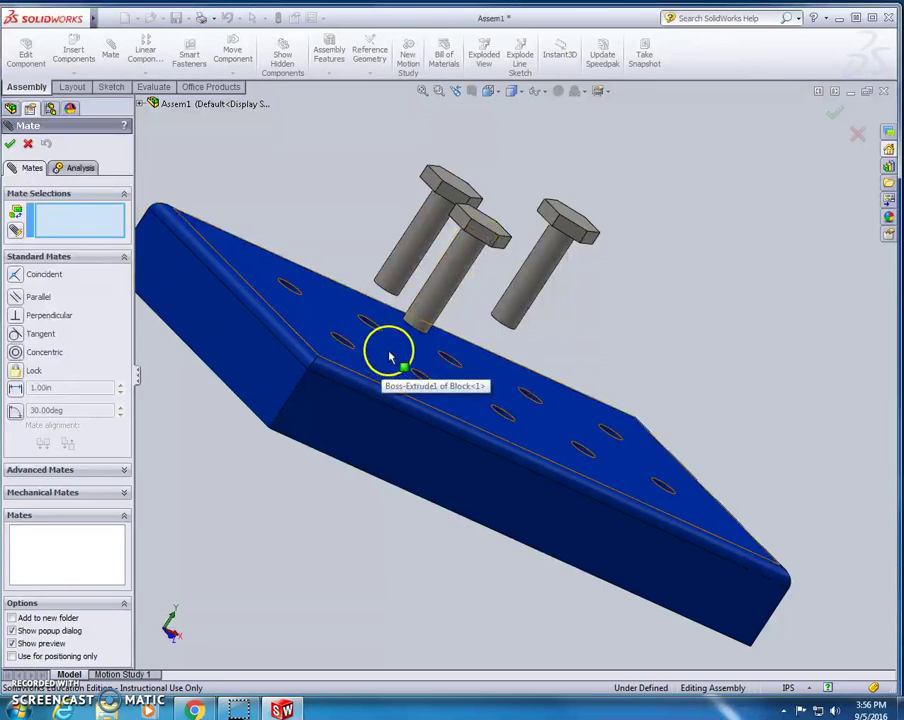
middle_click_drag(770, 250, 740, 274)
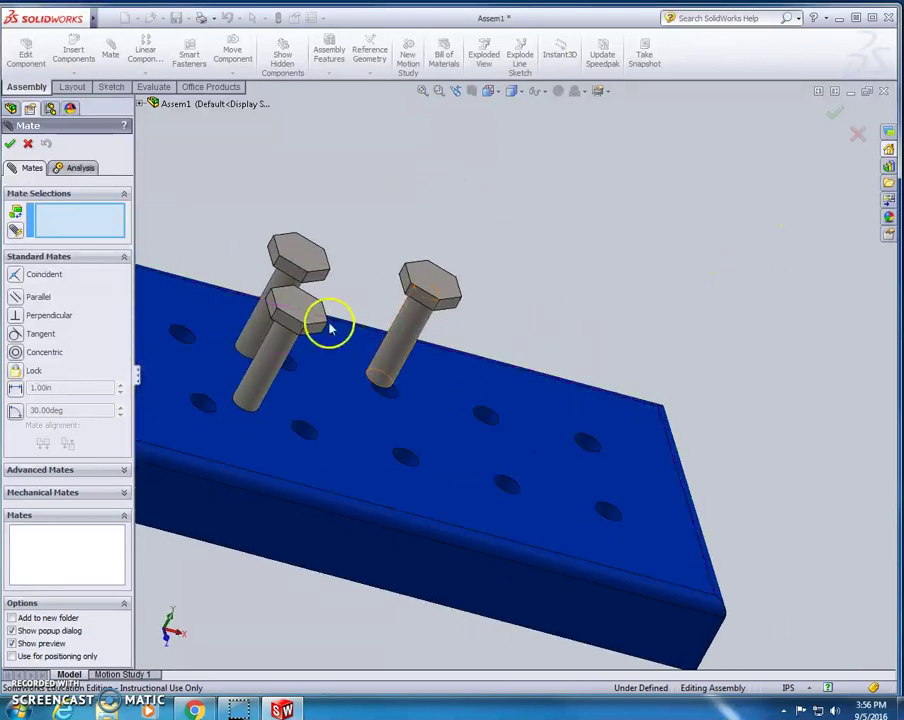
left_click(270, 364)
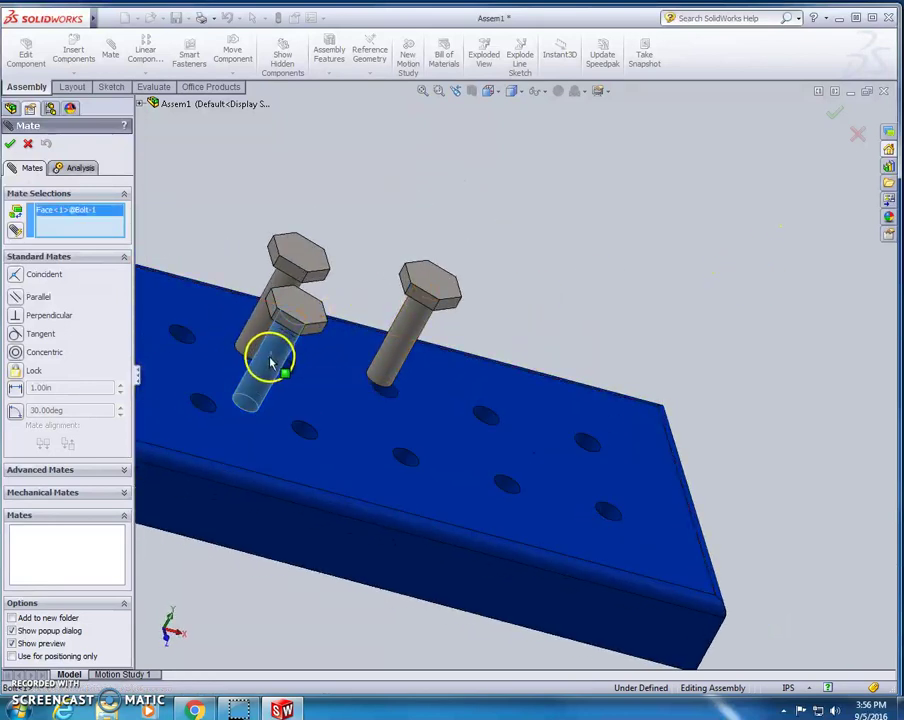
left_click(205, 408)
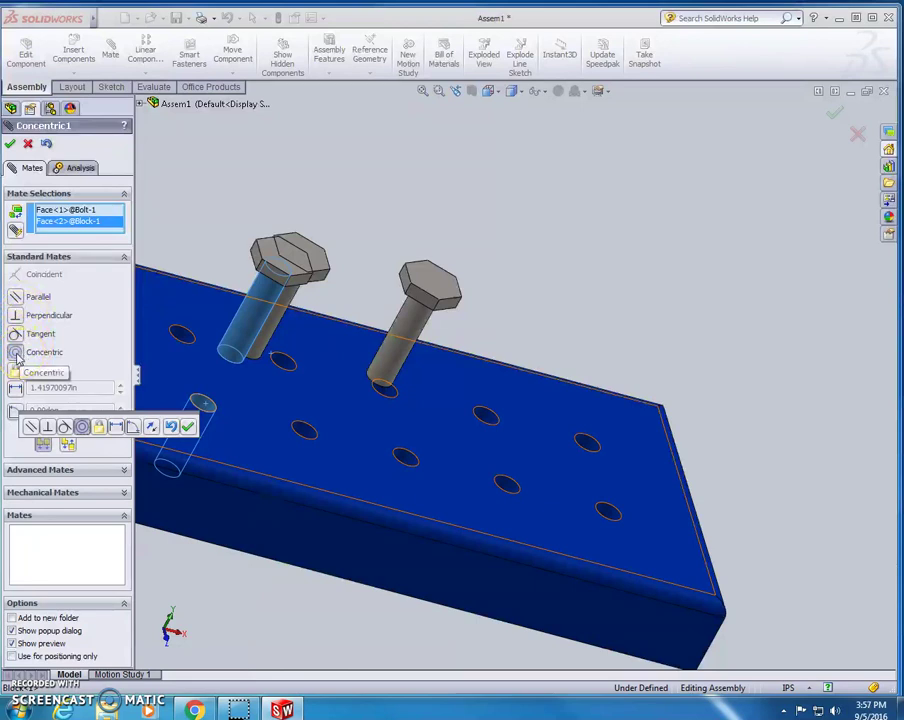
left_click(189, 430)
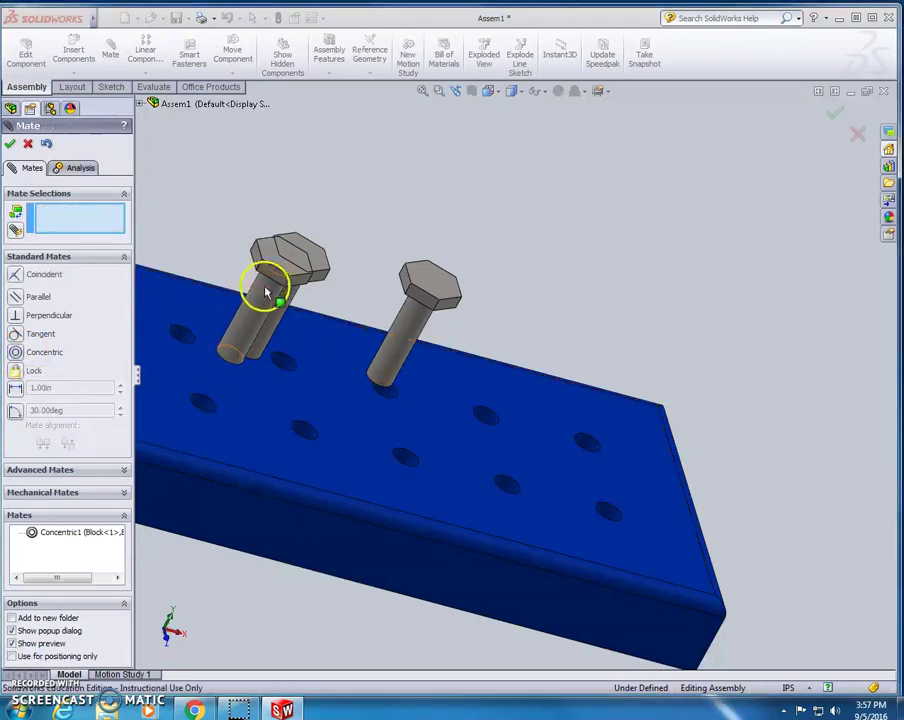
left_click(10, 143)
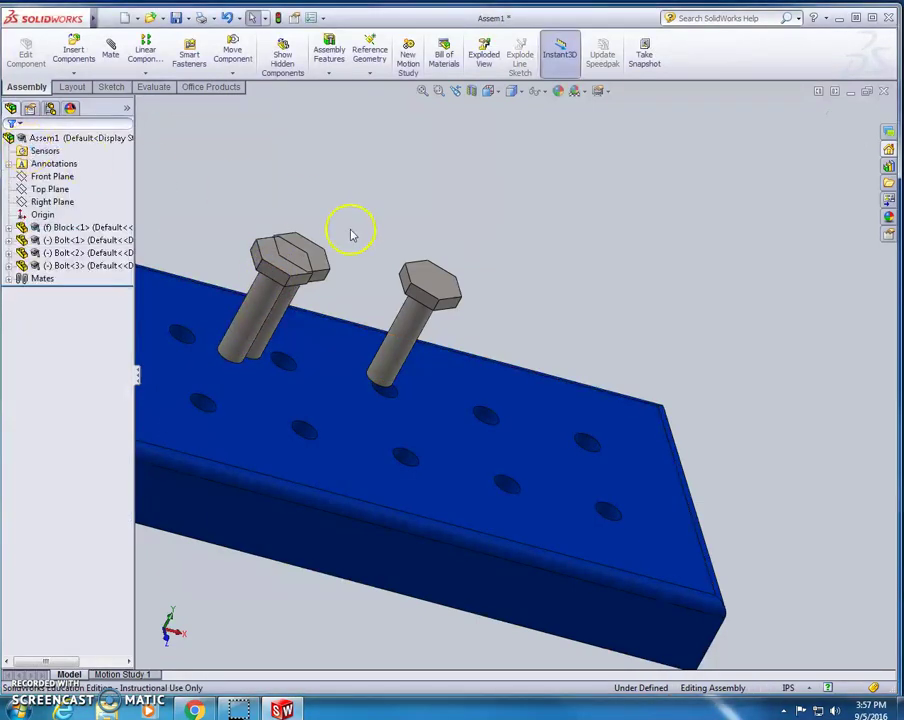
left_click_drag(273, 283, 295, 326)
left_click(110, 45)
left_click(436, 268)
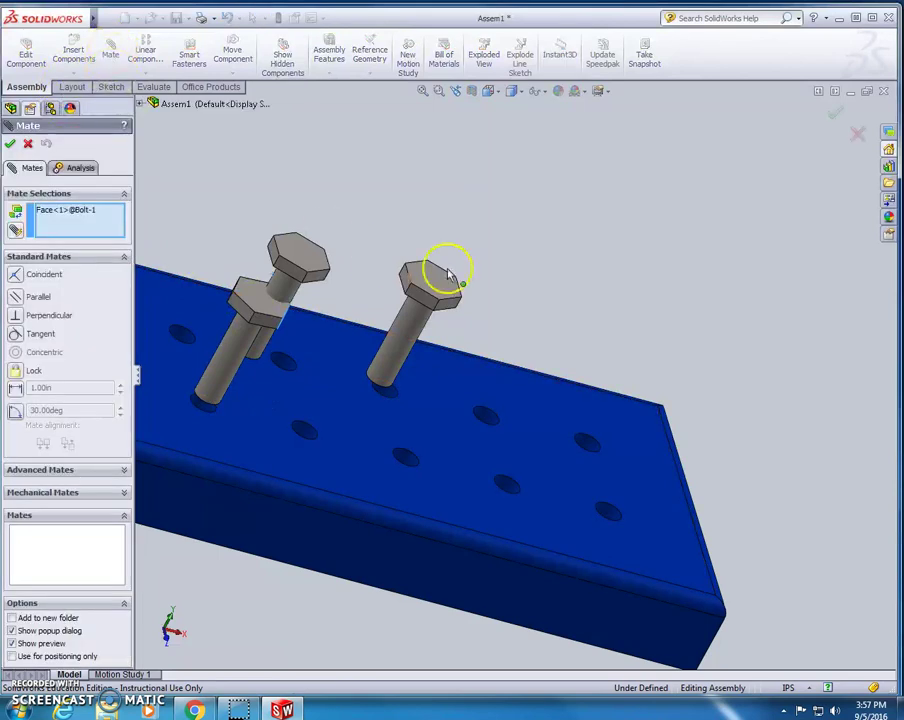
middle_click_drag(413, 178, 540, 174)
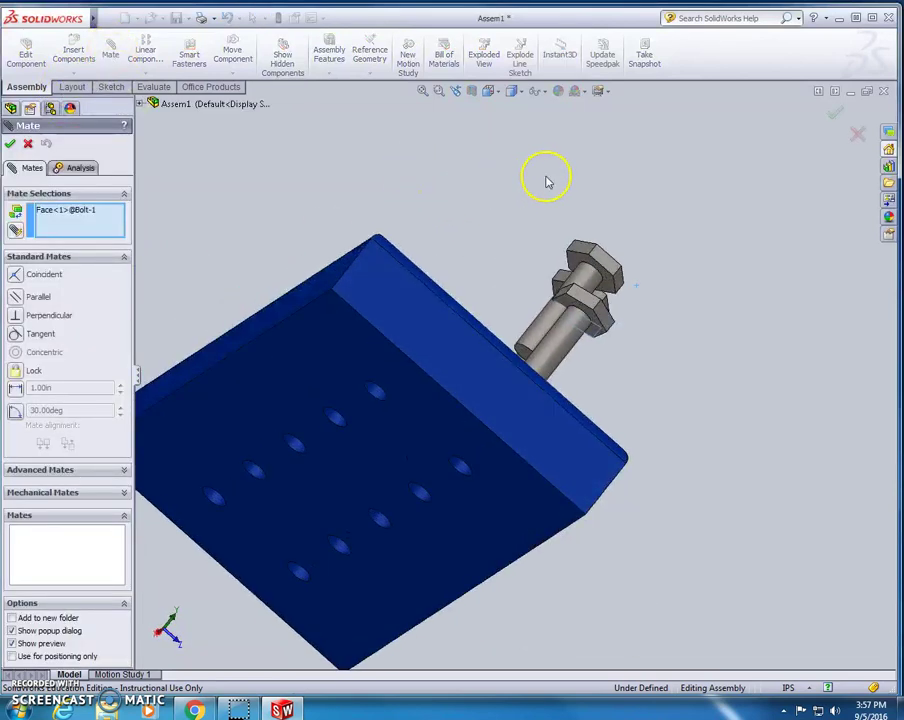
left_click(597, 326)
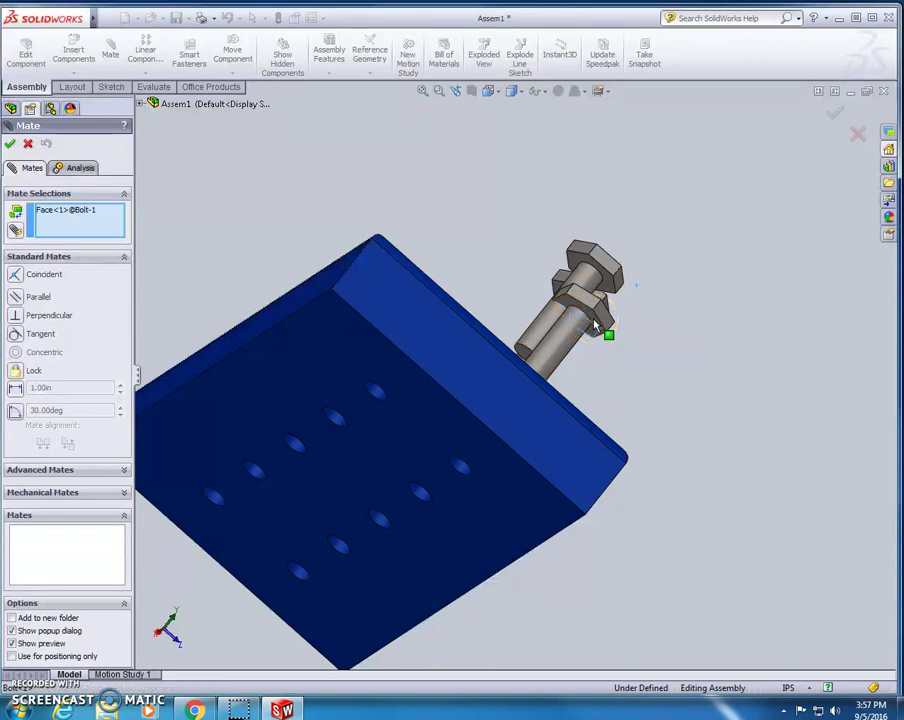
middle_click_drag(714, 304, 379, 474)
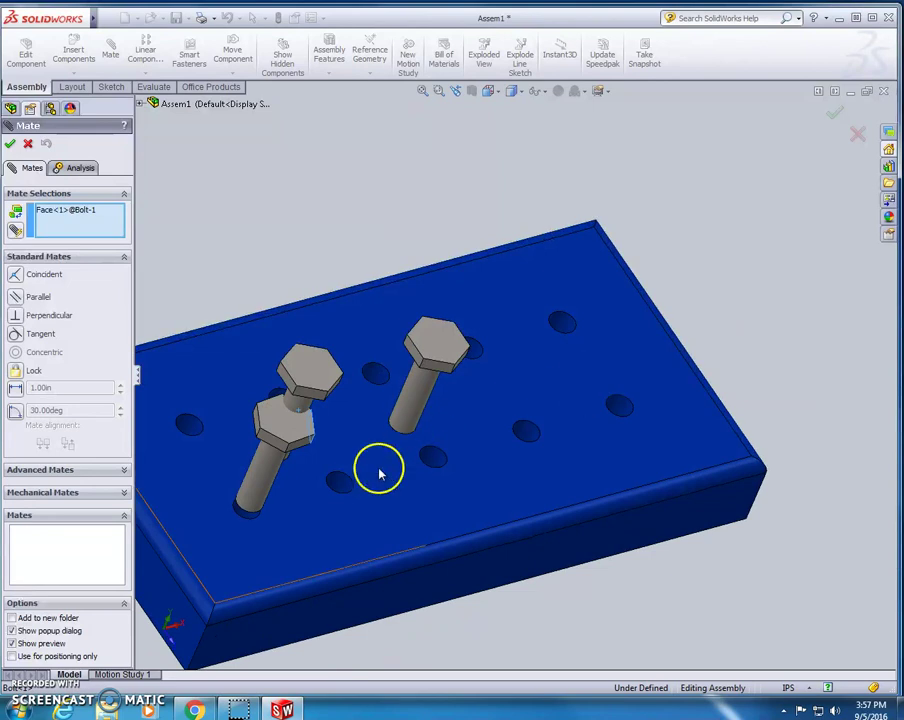
left_click(309, 539)
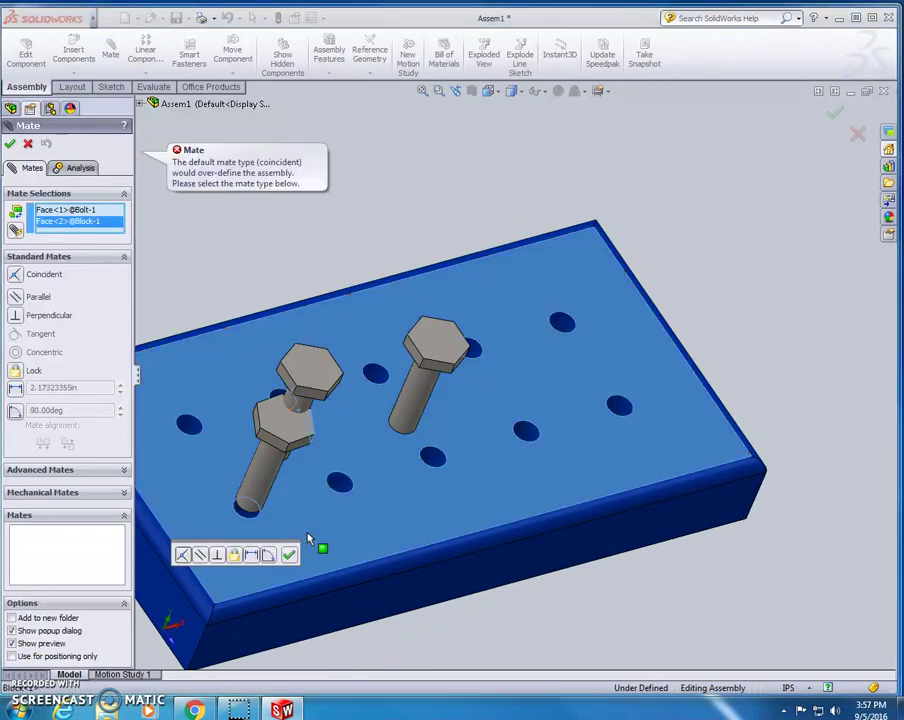
left_click(15, 276)
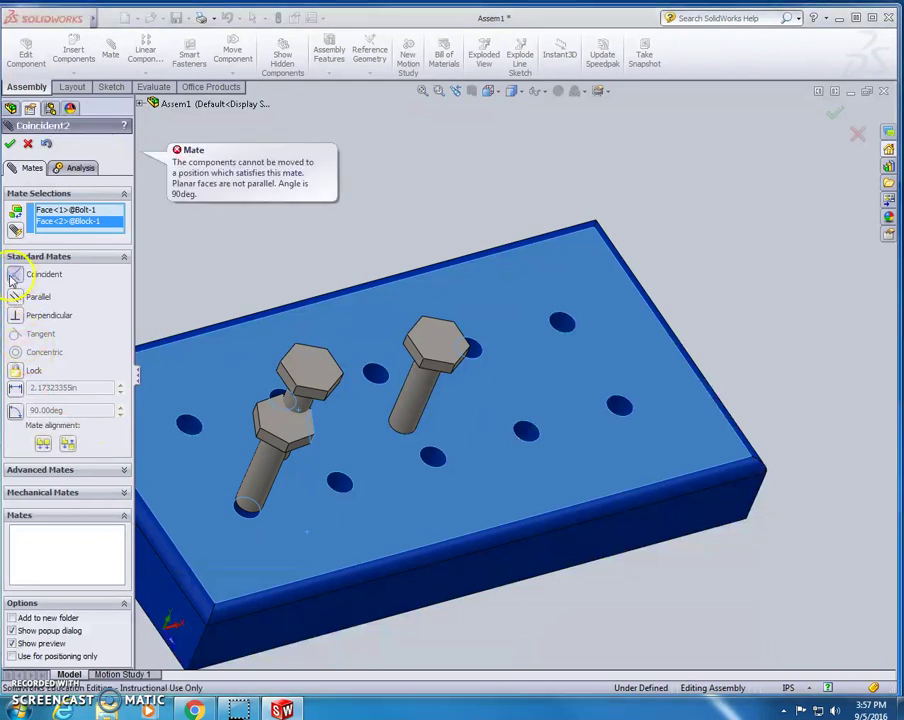
left_click(58, 211)
right_click(64, 214)
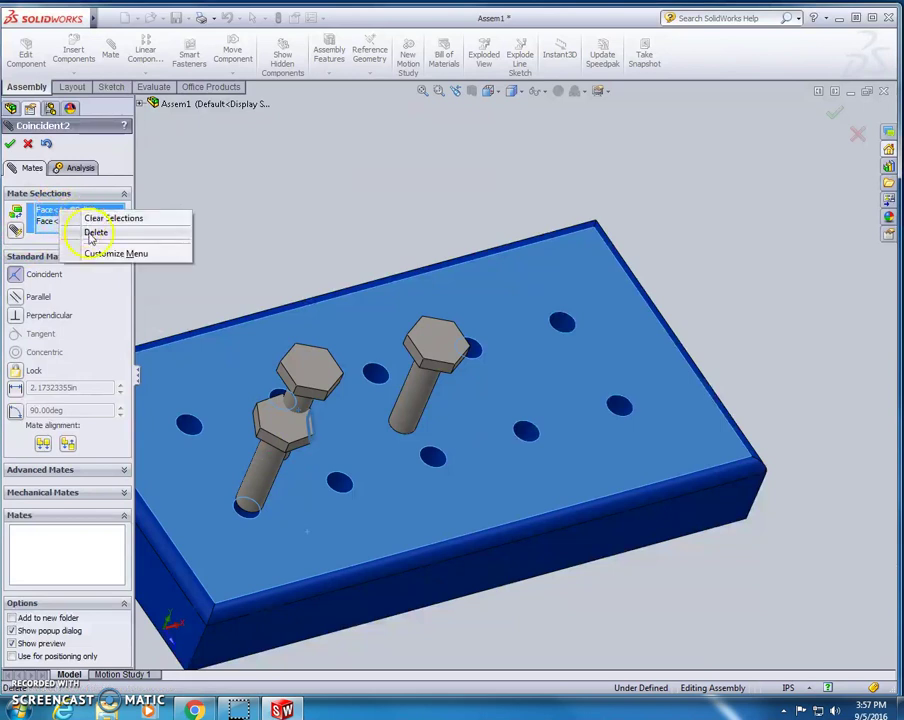
left_click(90, 231)
left_click(28, 147)
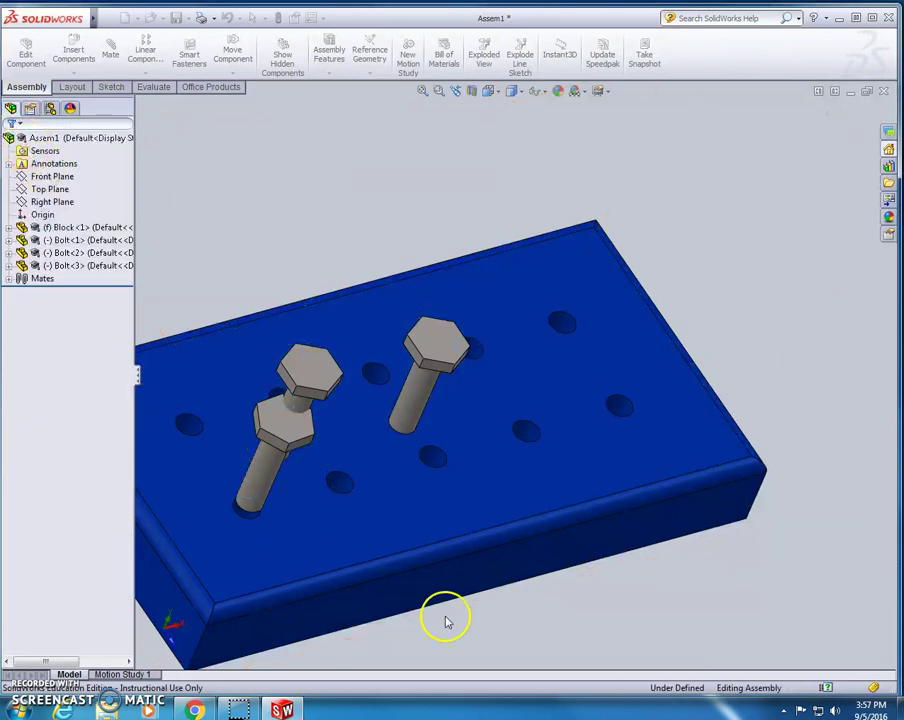
Step: Slide the mated bolt up its axis and spread the bolts apart so the undersides of their heads are exposed
middle_click_drag(535, 609, 630, 564)
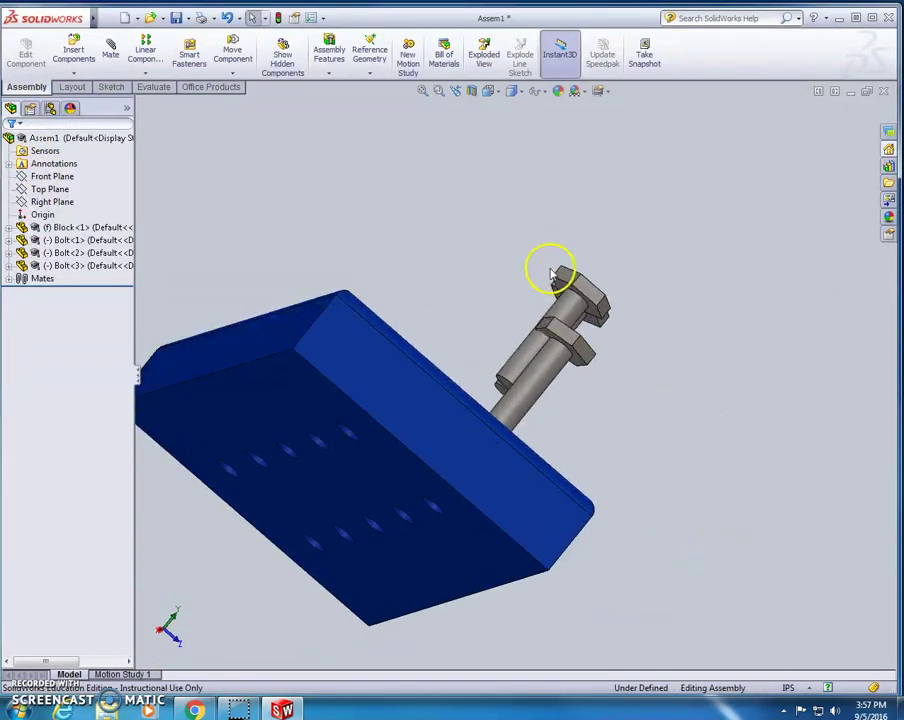
left_click(538, 296)
left_click_drag(541, 334, 640, 306)
left_click(672, 300)
Step: Add a coincident mate between the underside of the first bolt's head and the block's top face
left_click(110, 50)
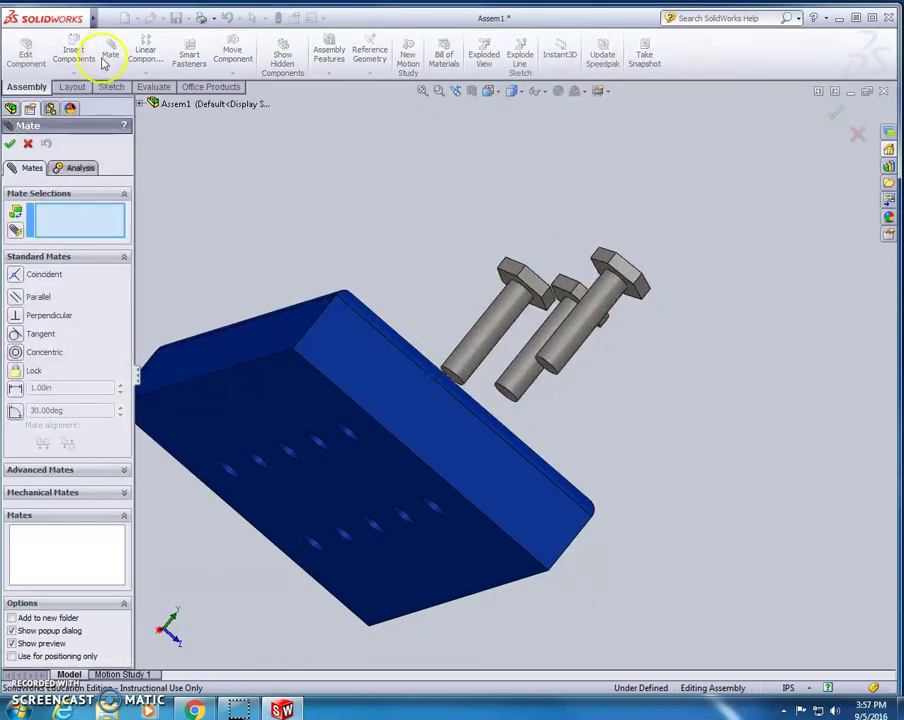
left_click(605, 272)
middle_click_drag(738, 317, 660, 404)
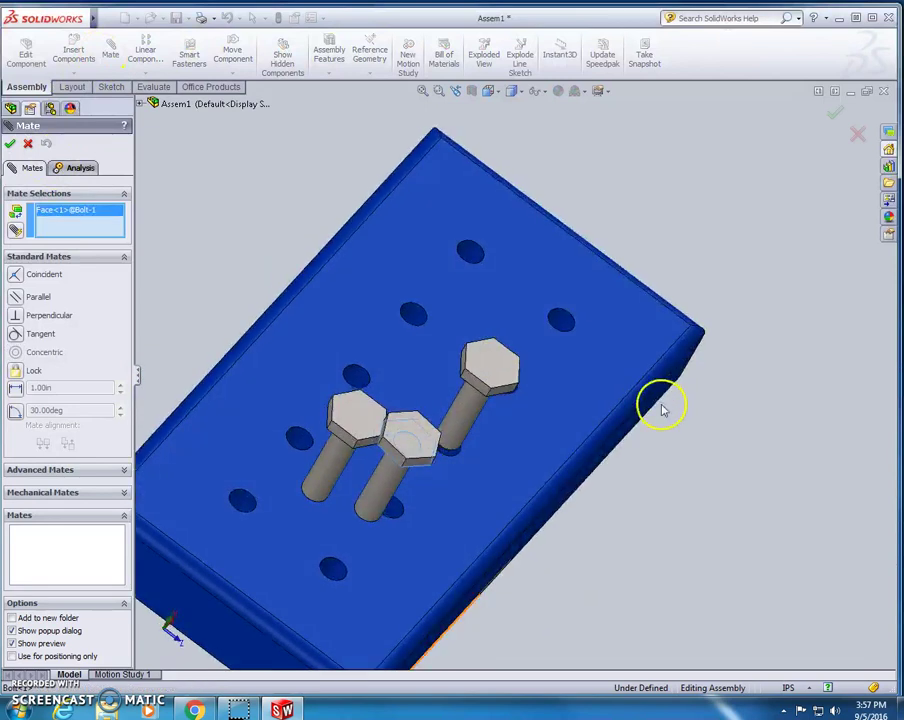
left_click(392, 580)
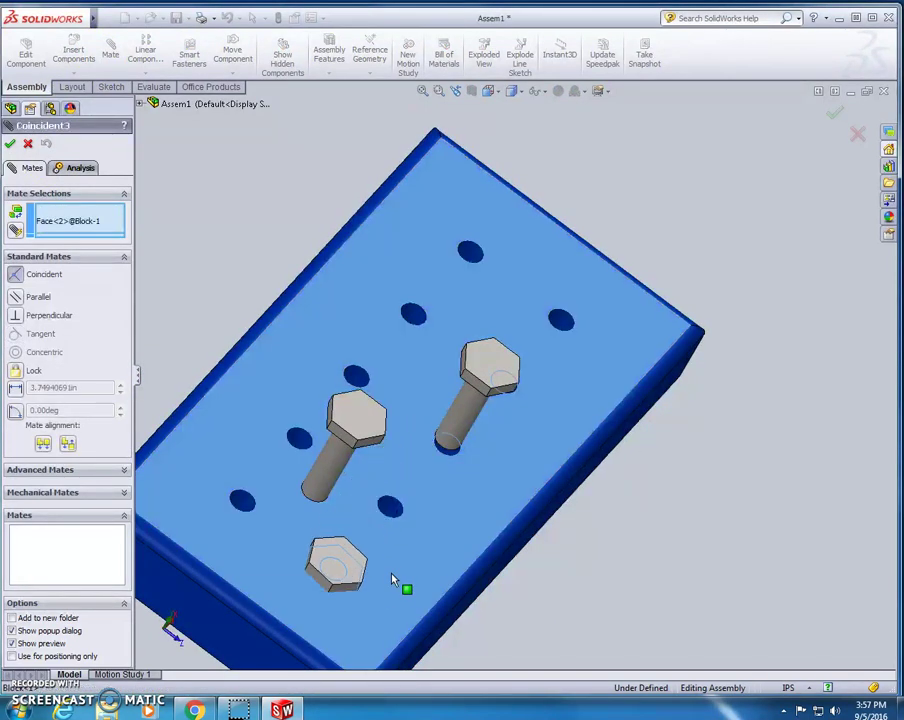
middle_click_drag(722, 567, 458, 600)
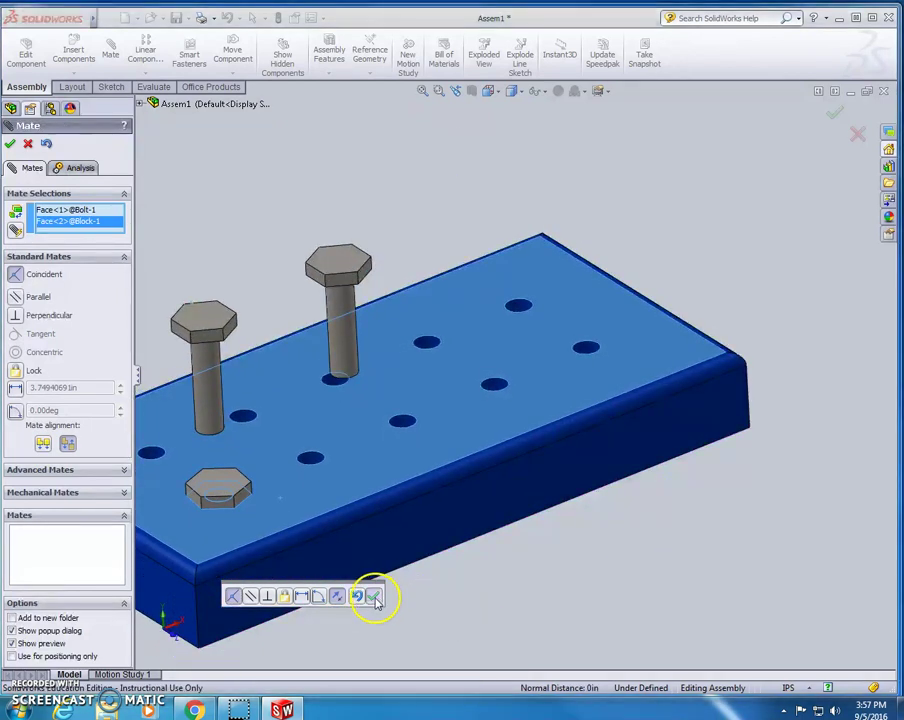
left_click(375, 597)
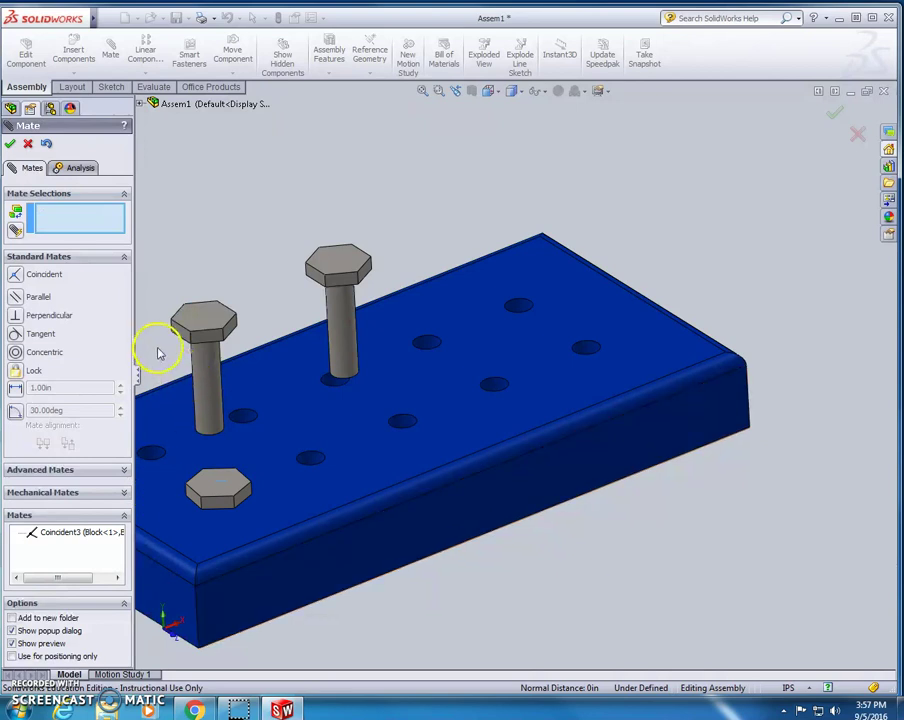
Step: Add a concentric mate between the second bolt's shank and the end hole of the block's back row
left_click(200, 365)
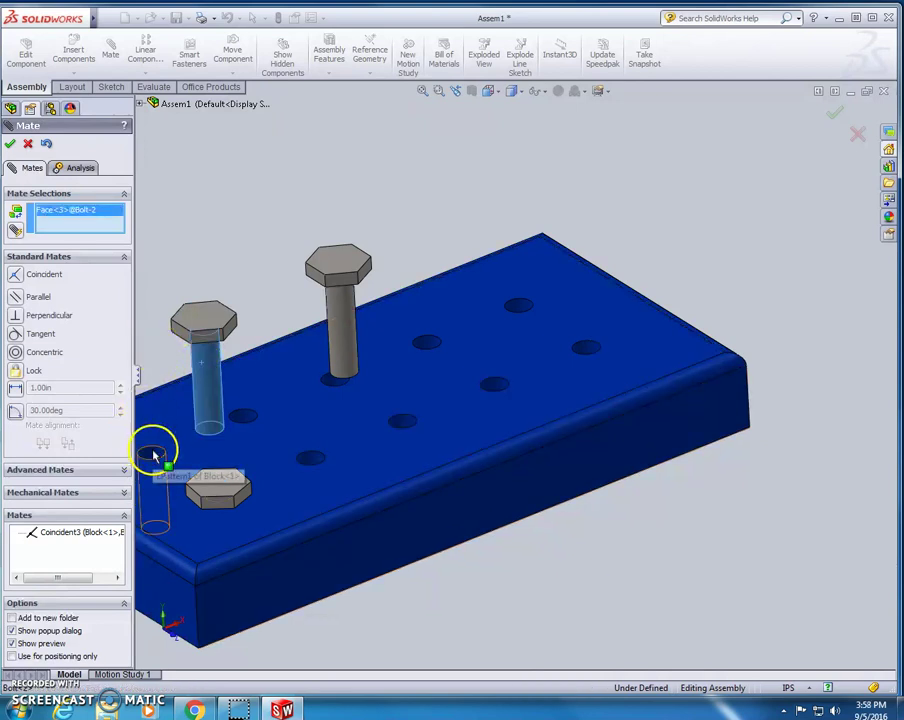
left_click(150, 448)
left_click(176, 408)
middle_click_drag(426, 562, 363, 274)
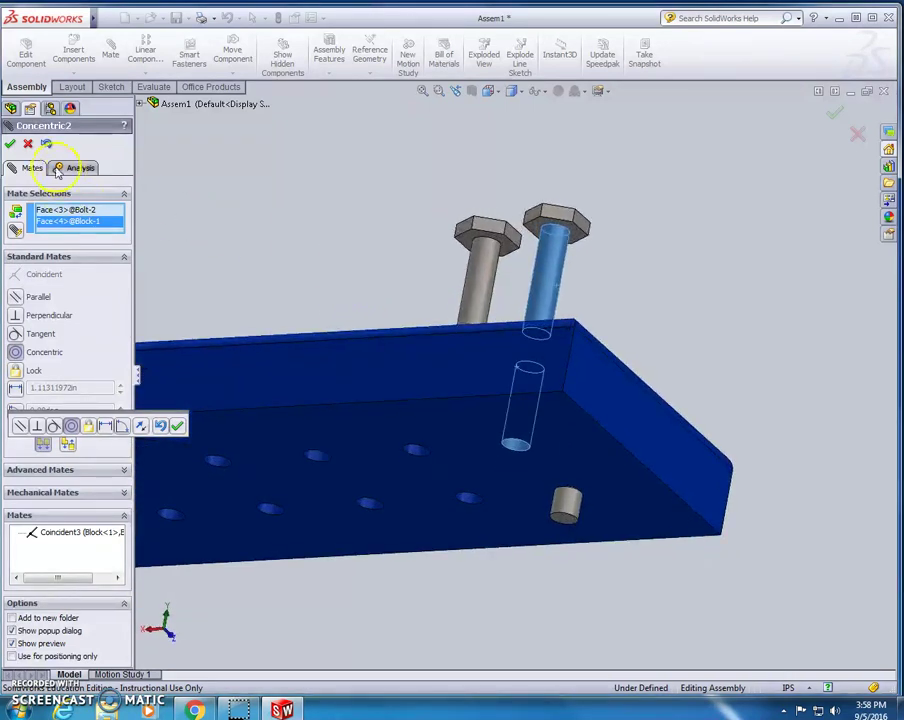
left_click(9, 145)
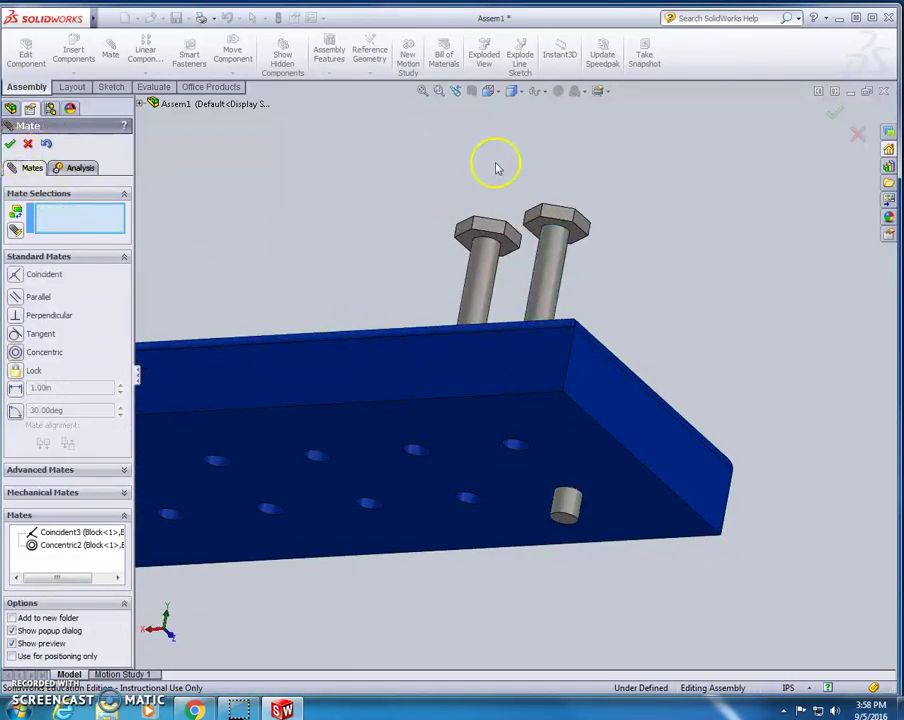
Step: Add a coincident mate between the underside of the second bolt's head and the block's top face
left_click(536, 226)
middle_click_drag(732, 266, 335, 522)
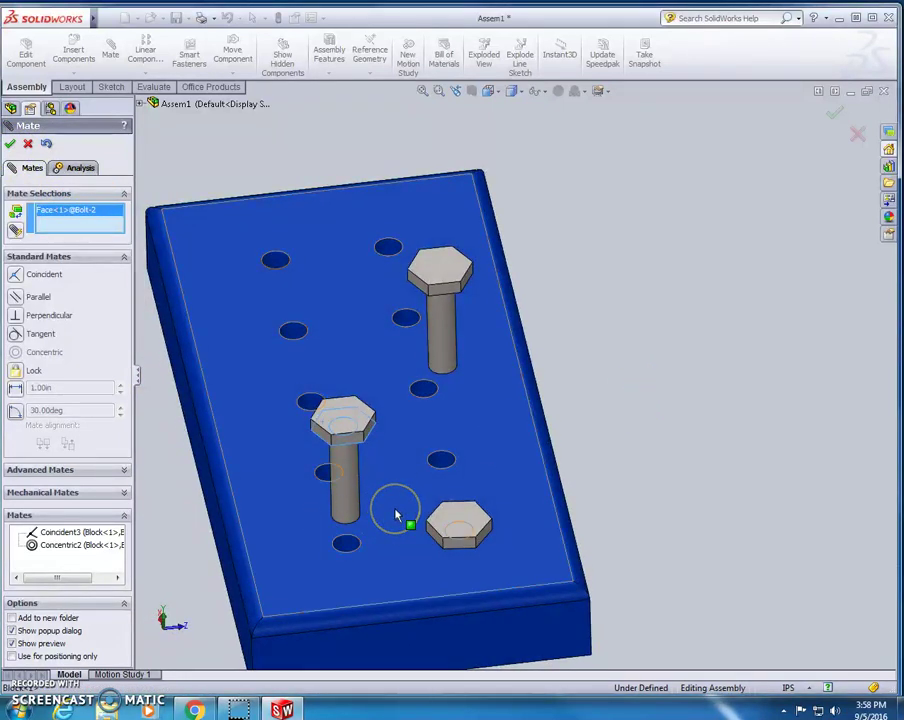
left_click(396, 516)
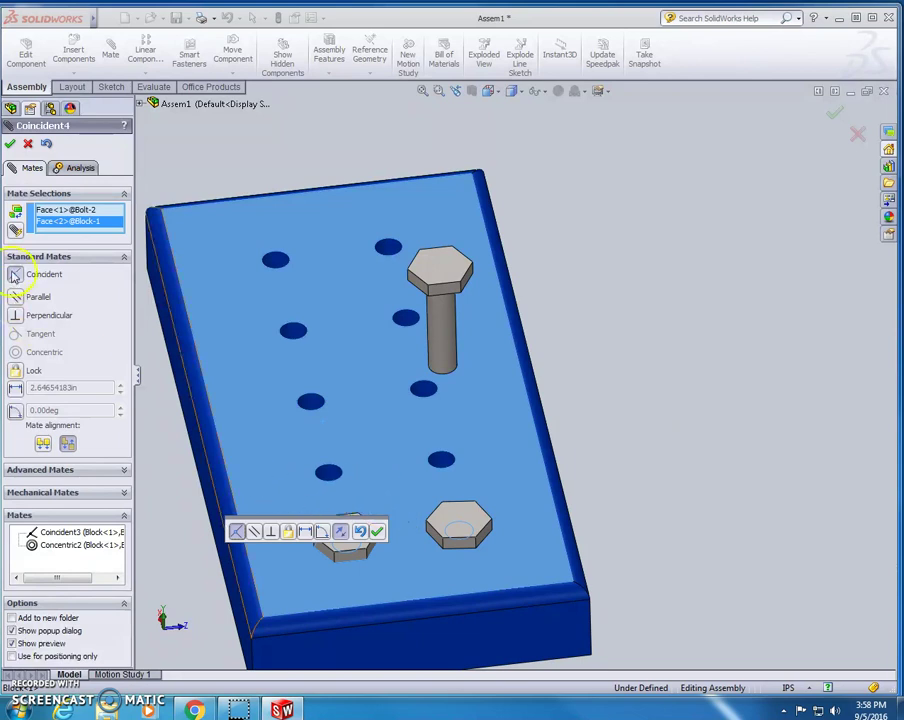
left_click(376, 531)
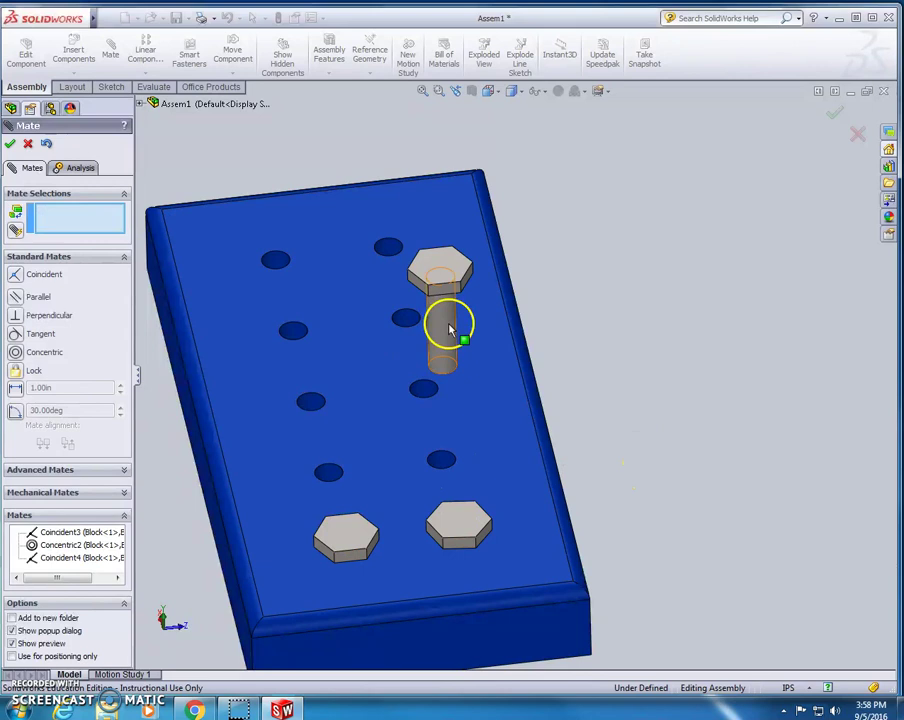
Step: Add a concentric mate between the third bolt's shank and the third hole from the bolted end in the back row
left_click(449, 330)
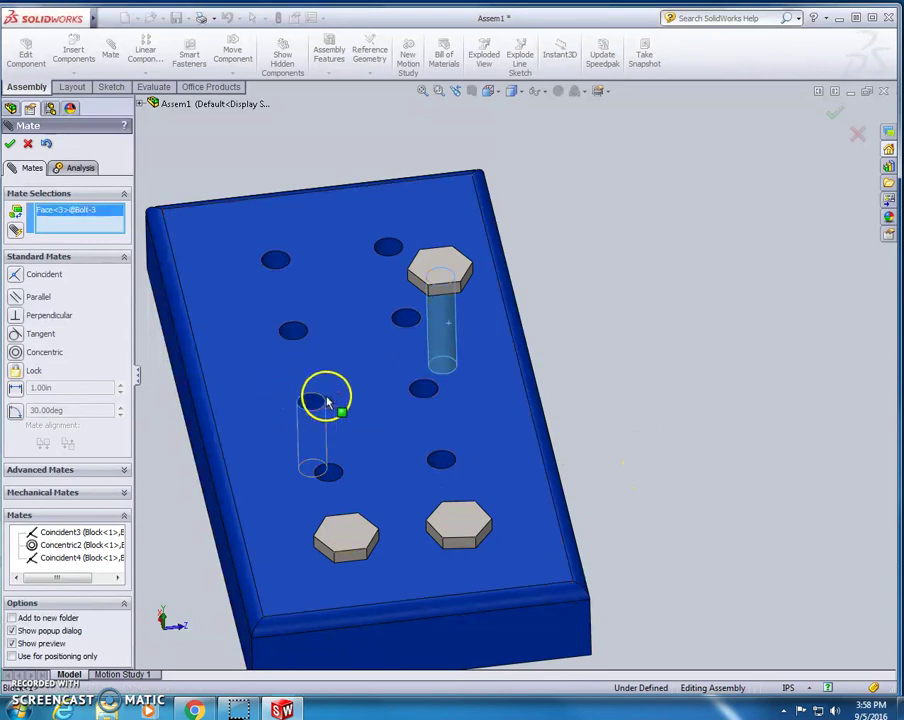
left_click(327, 402)
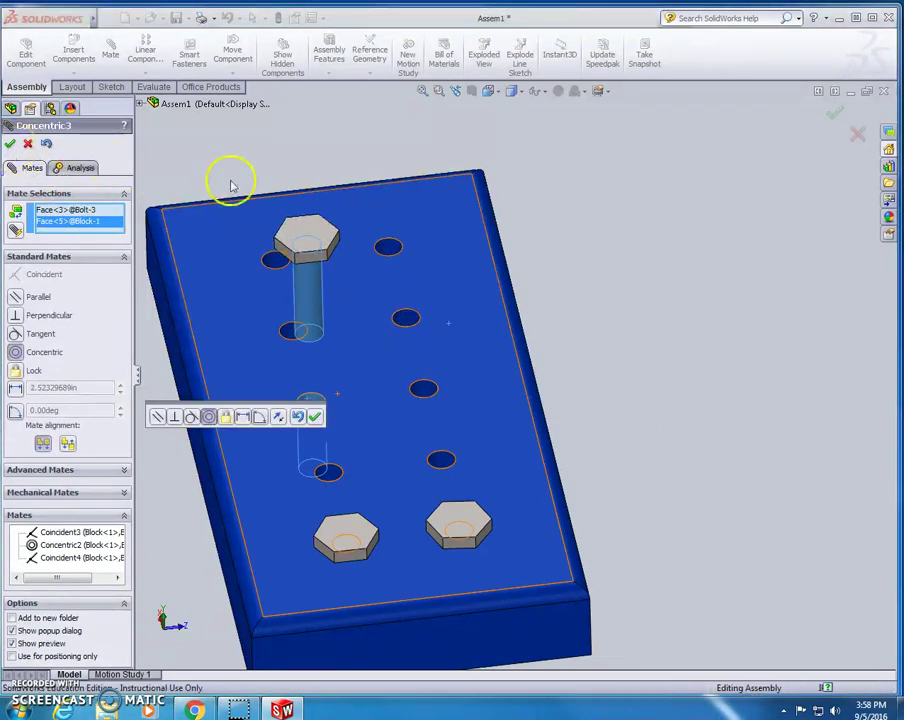
key("Return")
Step: Add a coincident mate between the underside of the third bolt's head and the block's top face, and finish mating
middle_click_drag(659, 421, 702, 400)
middle_click_drag(580, 335, 590, 310)
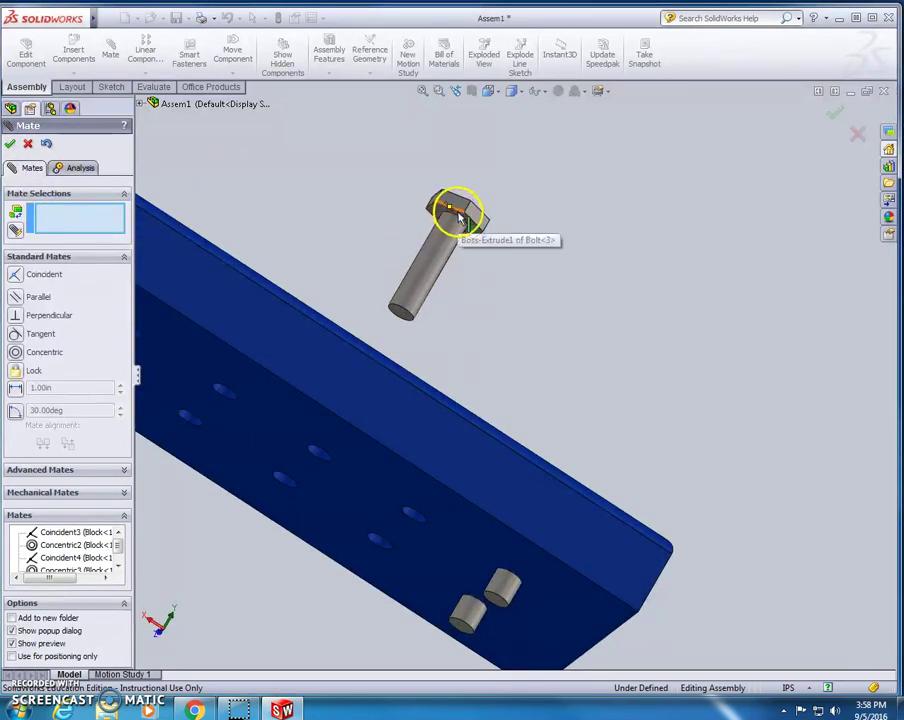
left_click(462, 220)
middle_click_drag(462, 220, 340, 450)
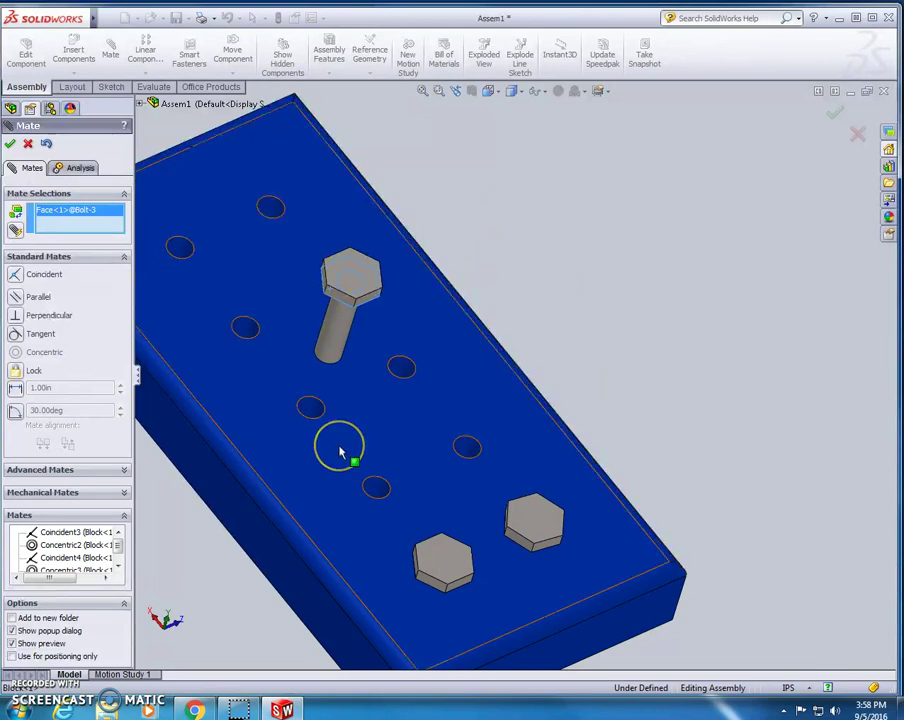
left_click(340, 452)
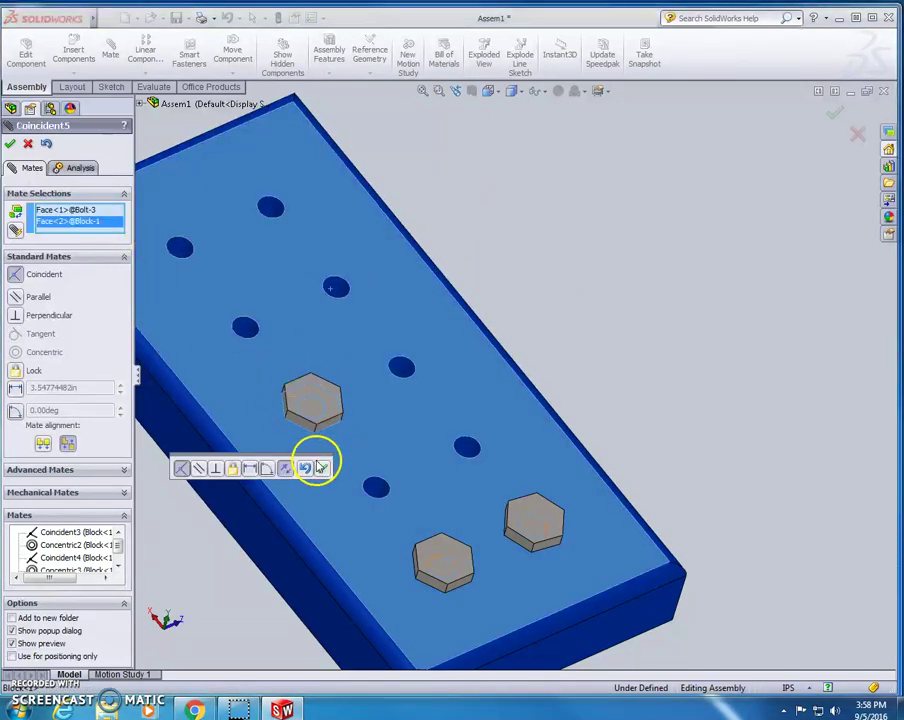
left_click(322, 468)
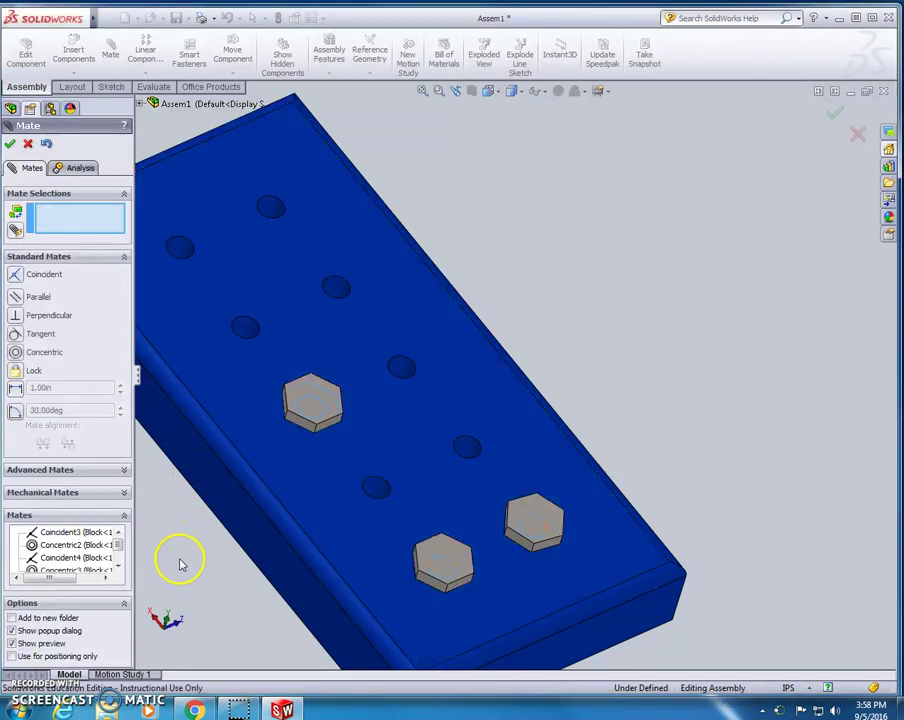
middle_click_drag(799, 468, 783, 420)
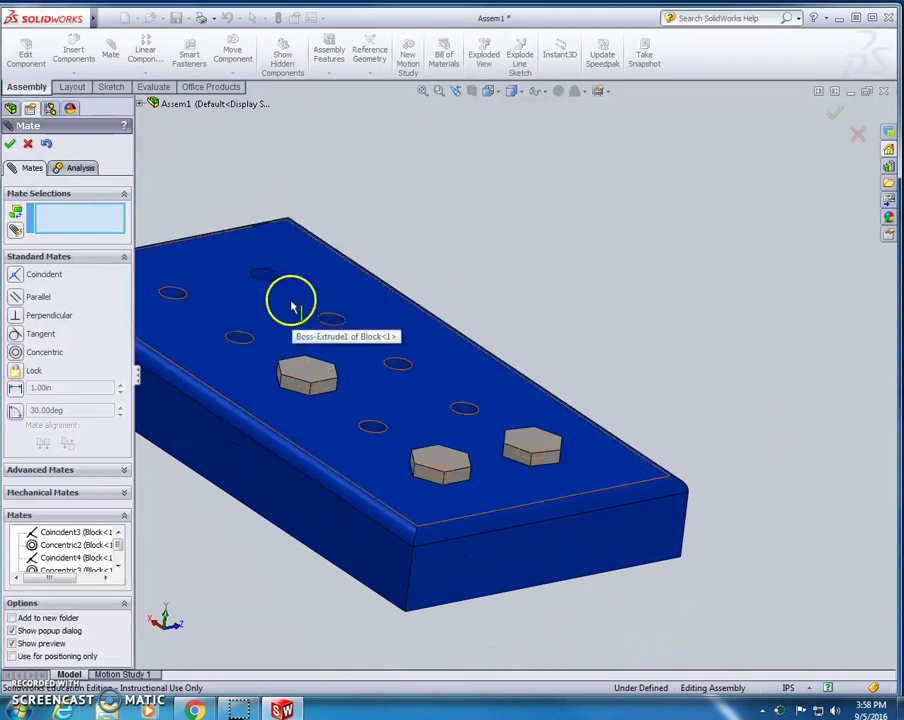
left_click(27, 145)
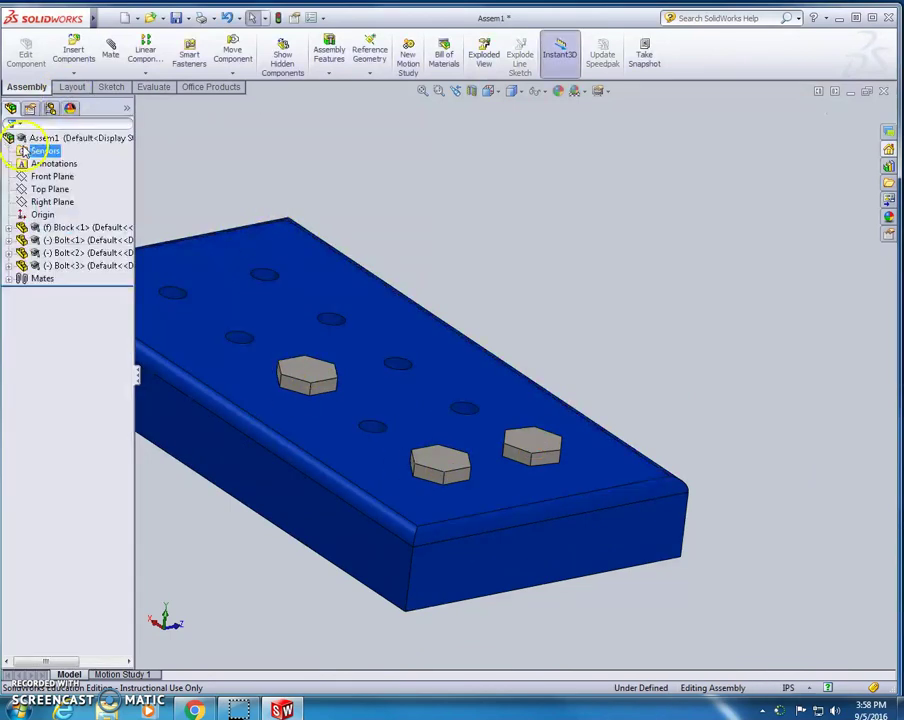